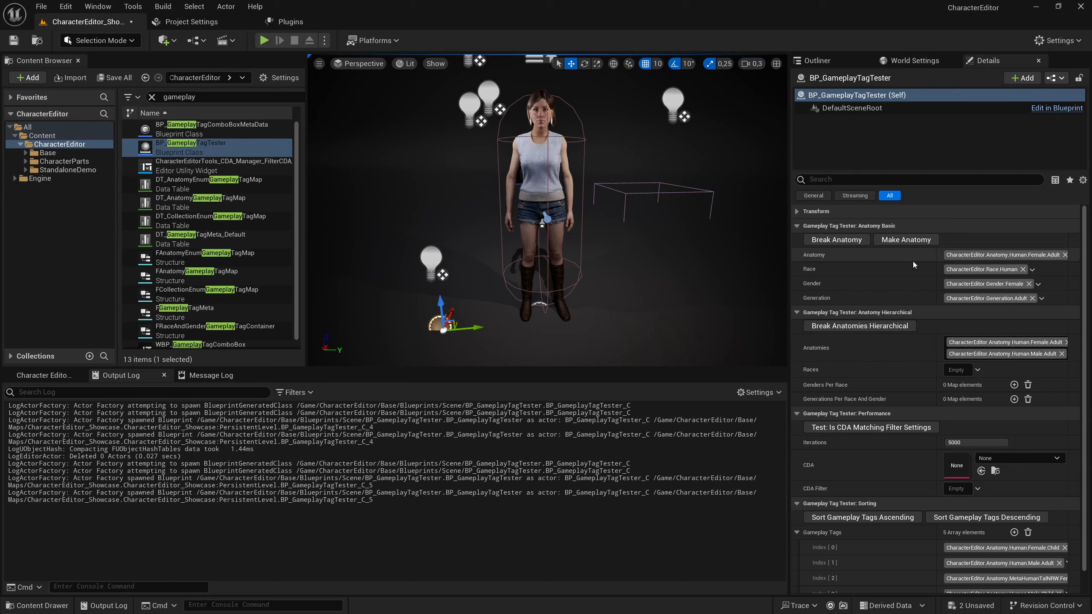
Set the basic Anatomy tag to CharacterEditor.Anatomy.Human.Male.Adult and run Break Anatomy on it.
click(995, 254)
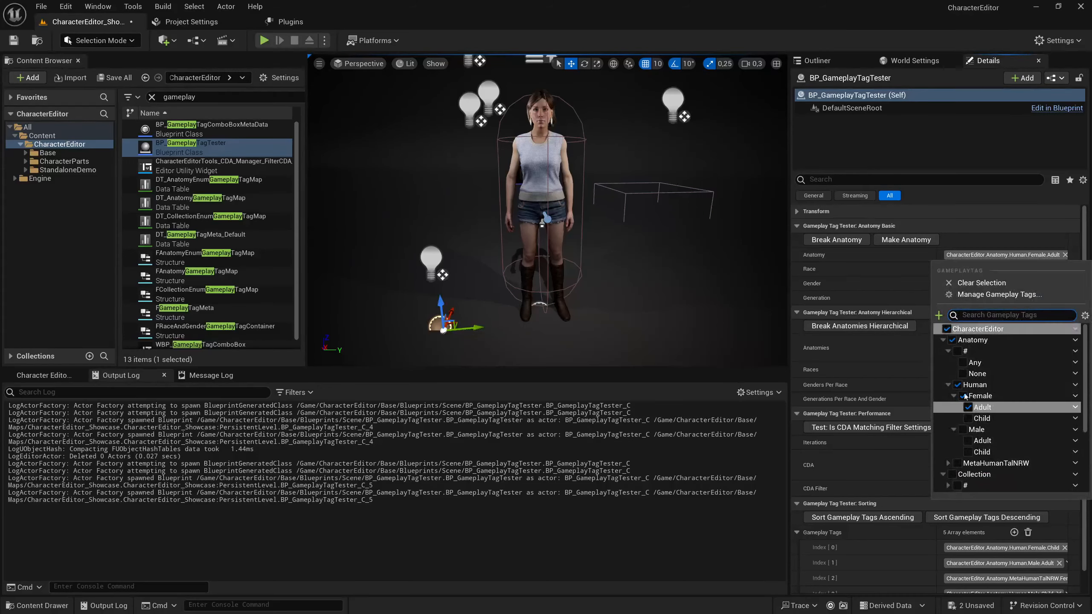
click(995, 441)
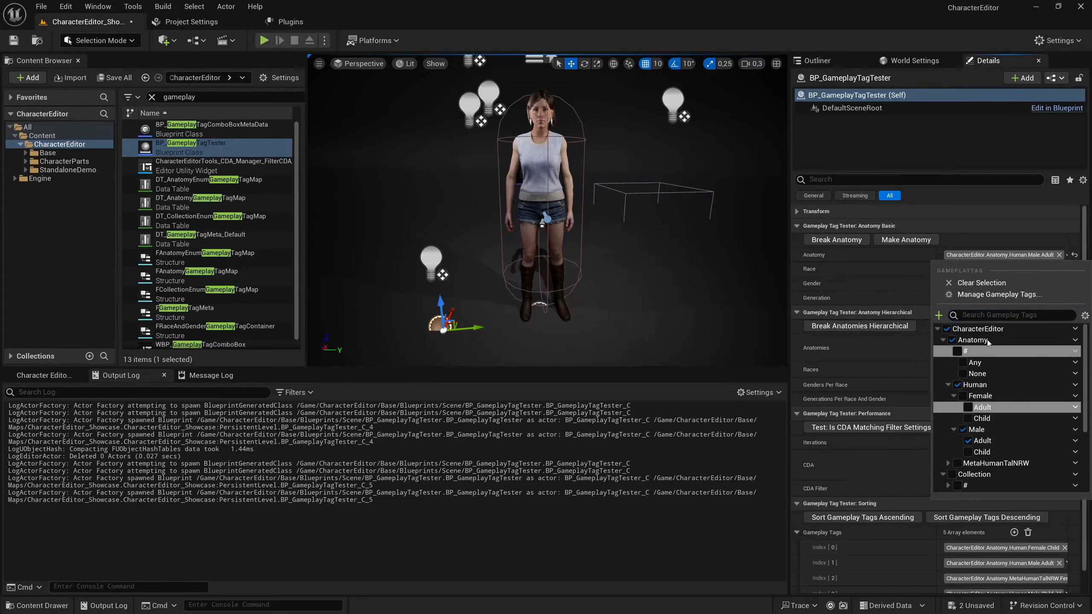
click(900, 254)
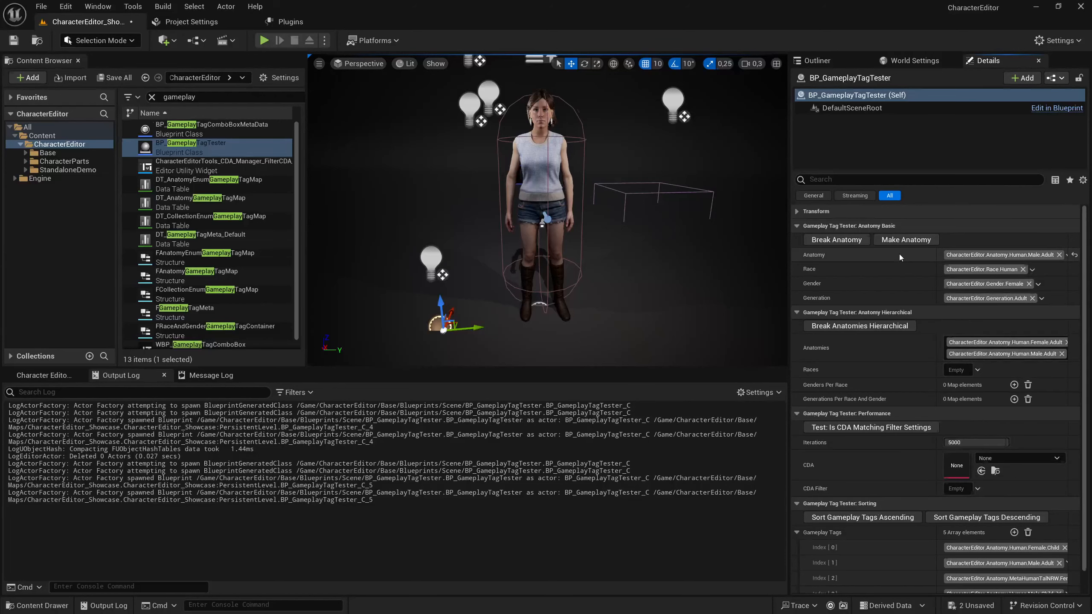
click(856, 242)
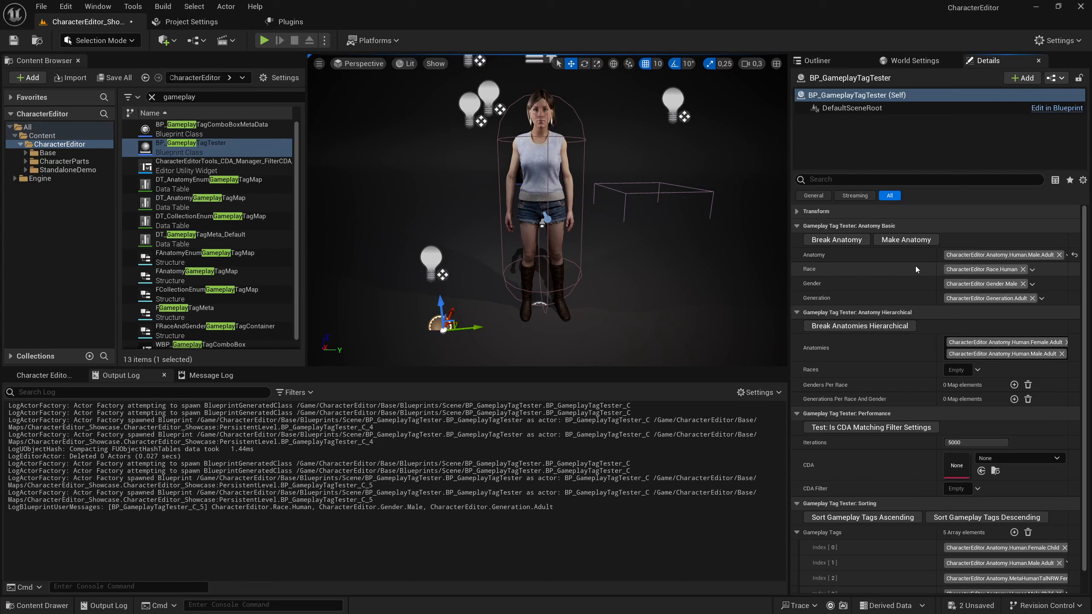
Set the Generation tag to CharacterEditor.Generation.Child and run Make Anatomy from the race, gender and generation.
click(996, 301)
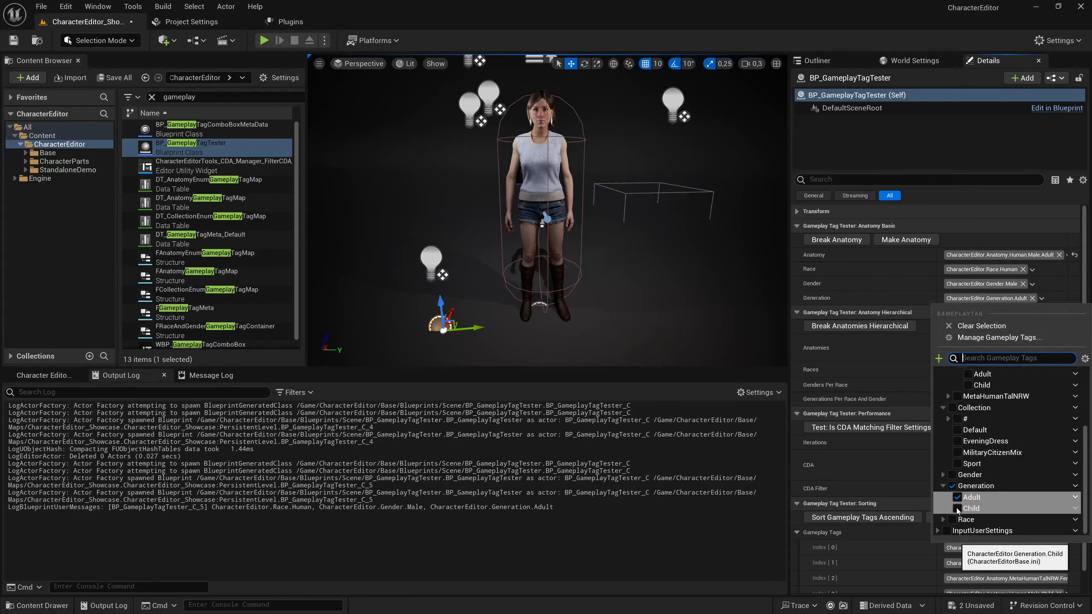
click(957, 509)
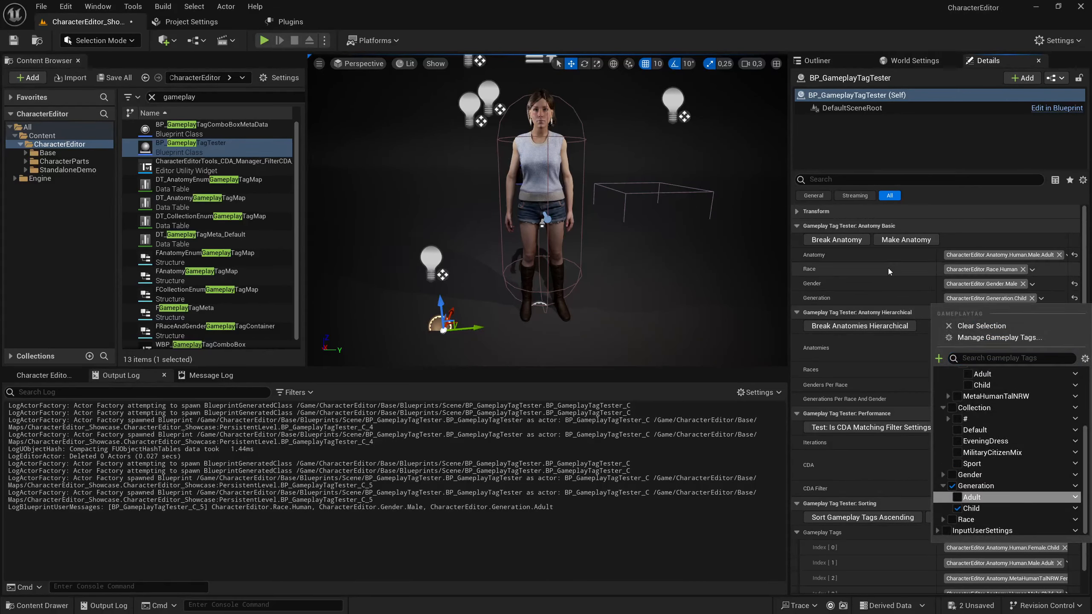
click(898, 243)
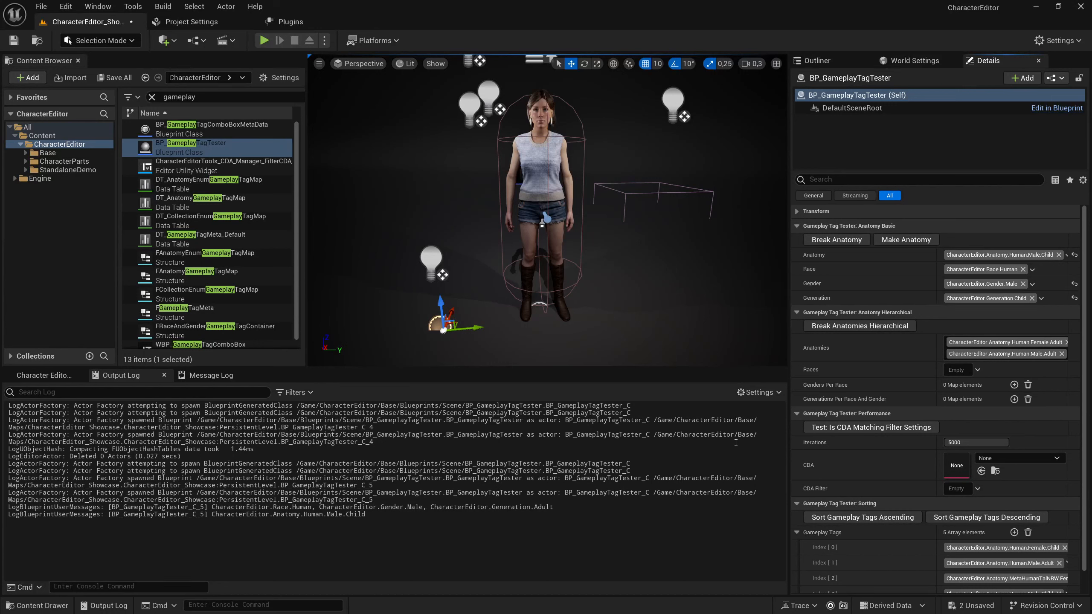
Set the Generation tag to the mismatched CharacterEditor.Gender, try Make Anatomy, and inspect the logged message.
click(982, 296)
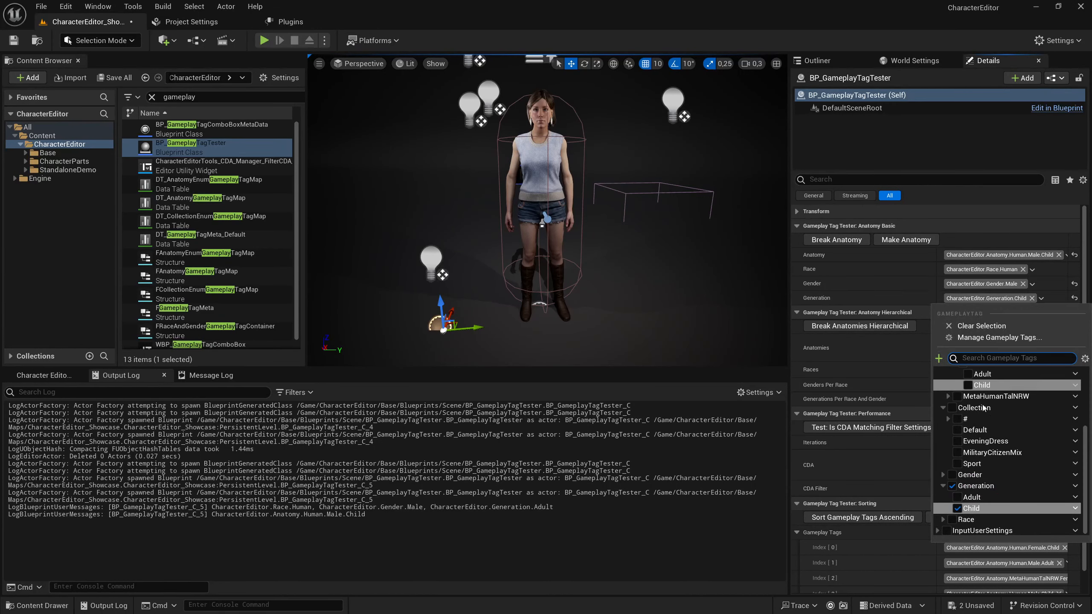
click(952, 473)
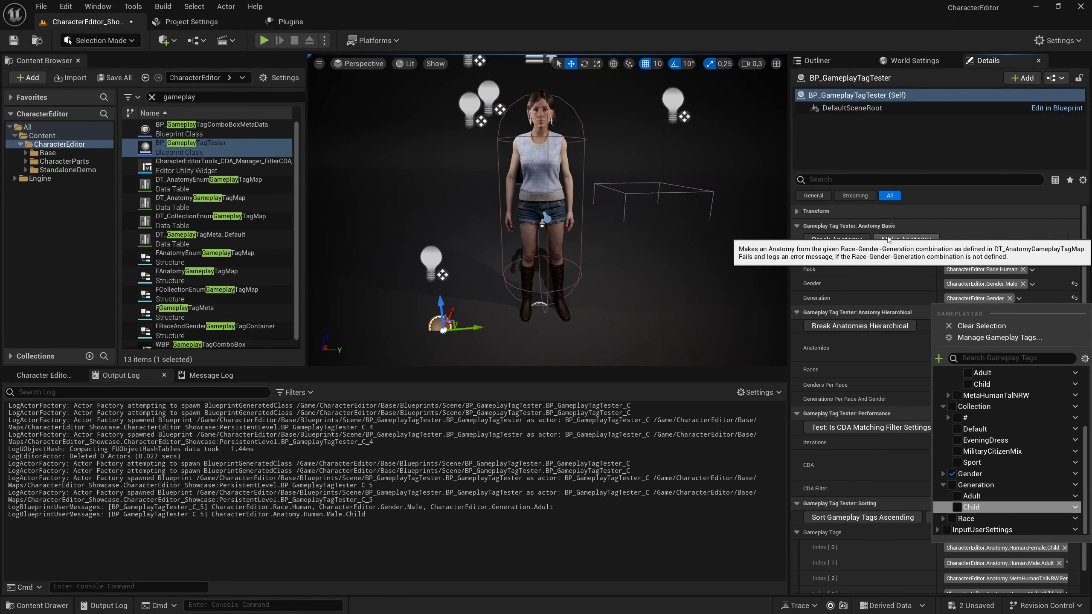
click(906, 240)
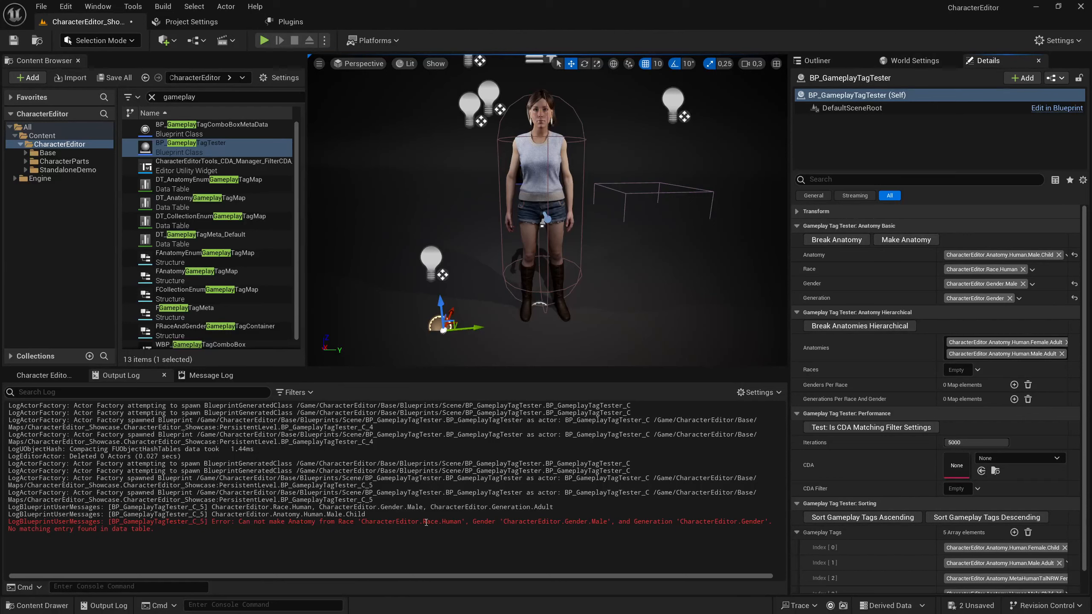
drag(74, 529, 143, 531)
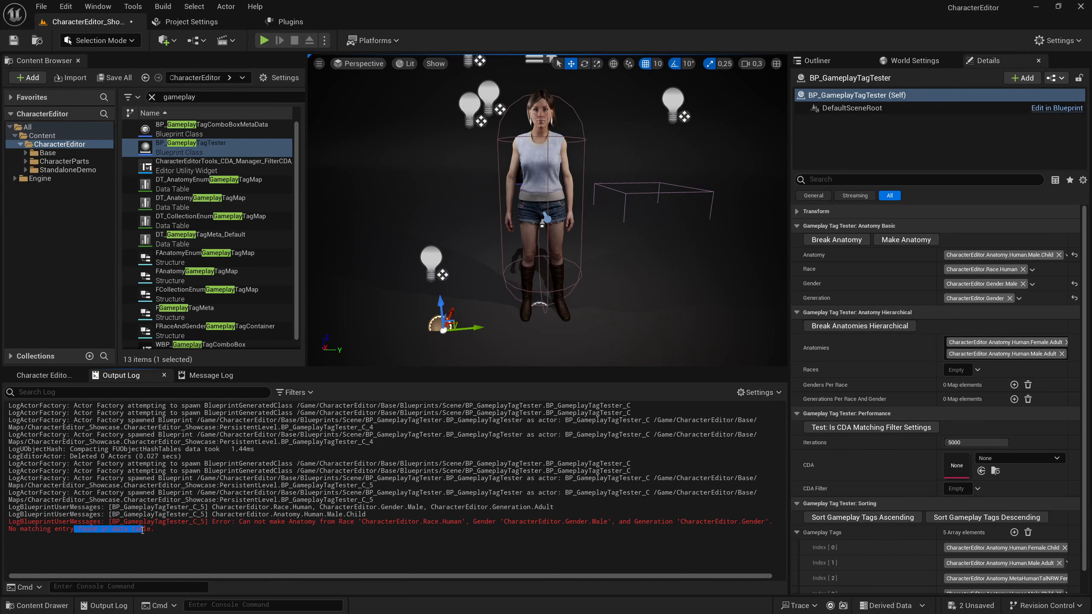
click(191, 528)
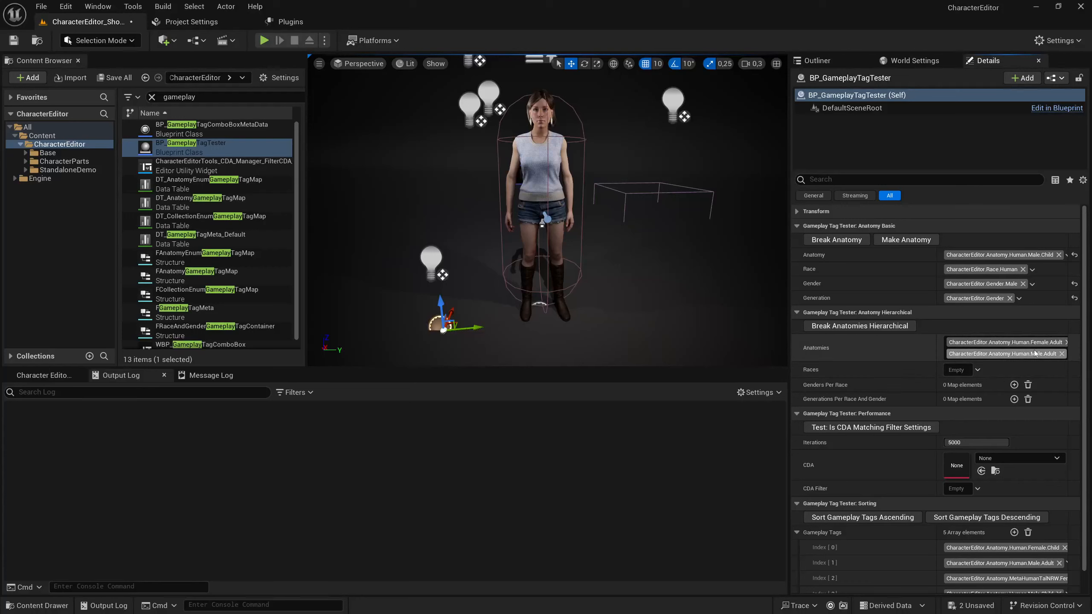
Run Break Anatomies Hierarchical on the Anatomies tags and expand the first race-and-gender key under Generations Per Race And Gender.
click(848, 329)
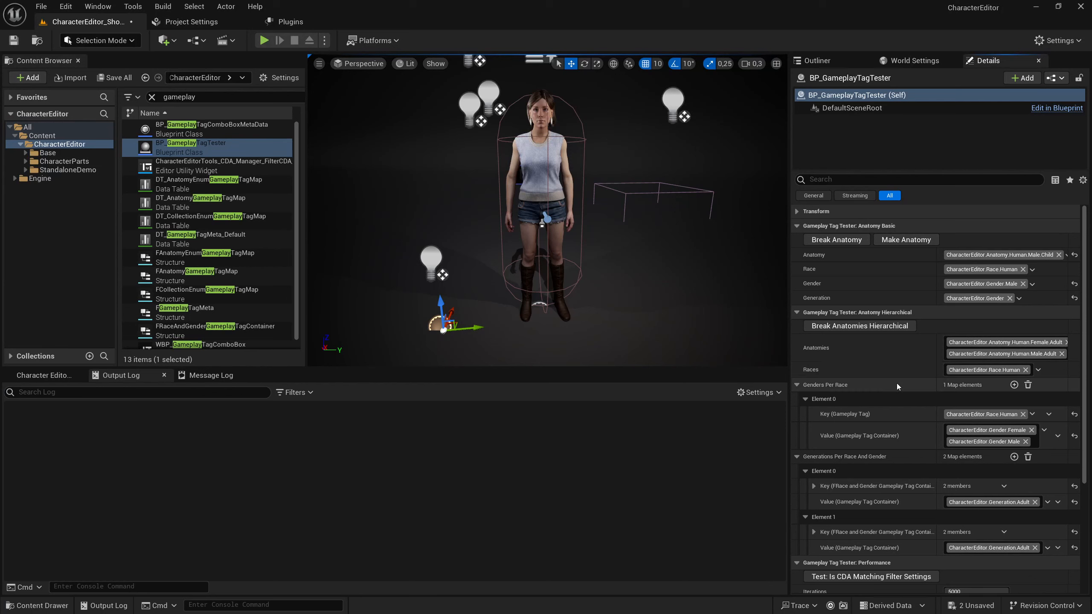
scroll(838, 387, down, 1)
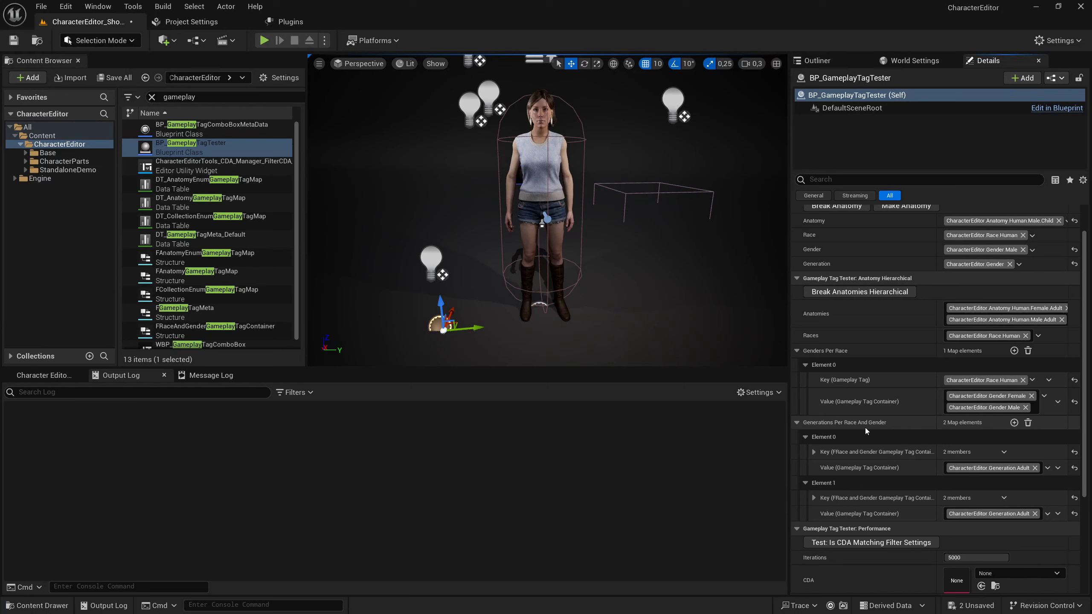
click(813, 452)
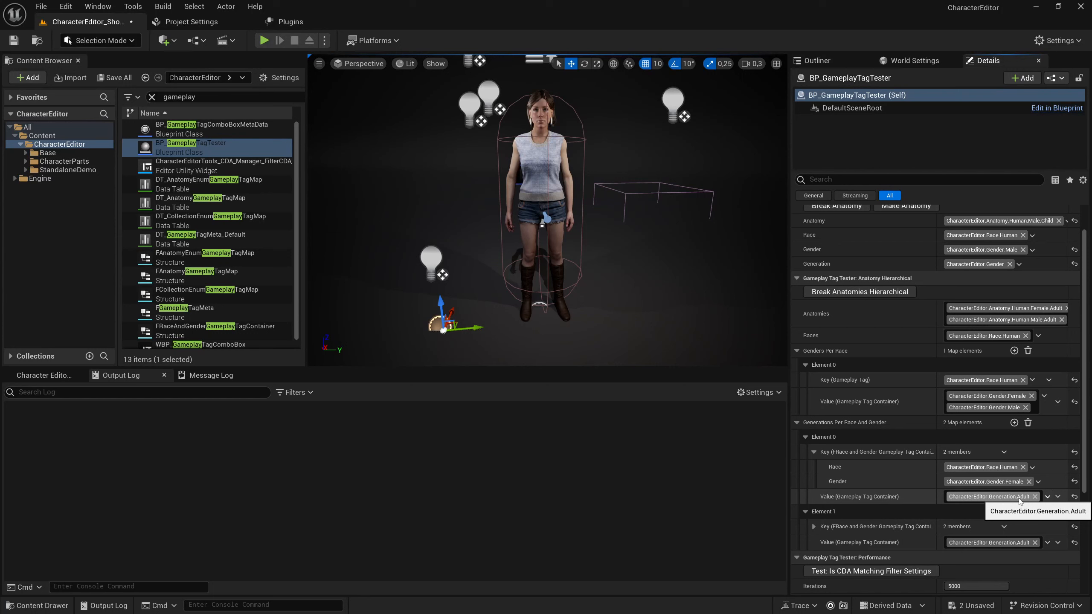
scroll(1034, 348, down, 2)
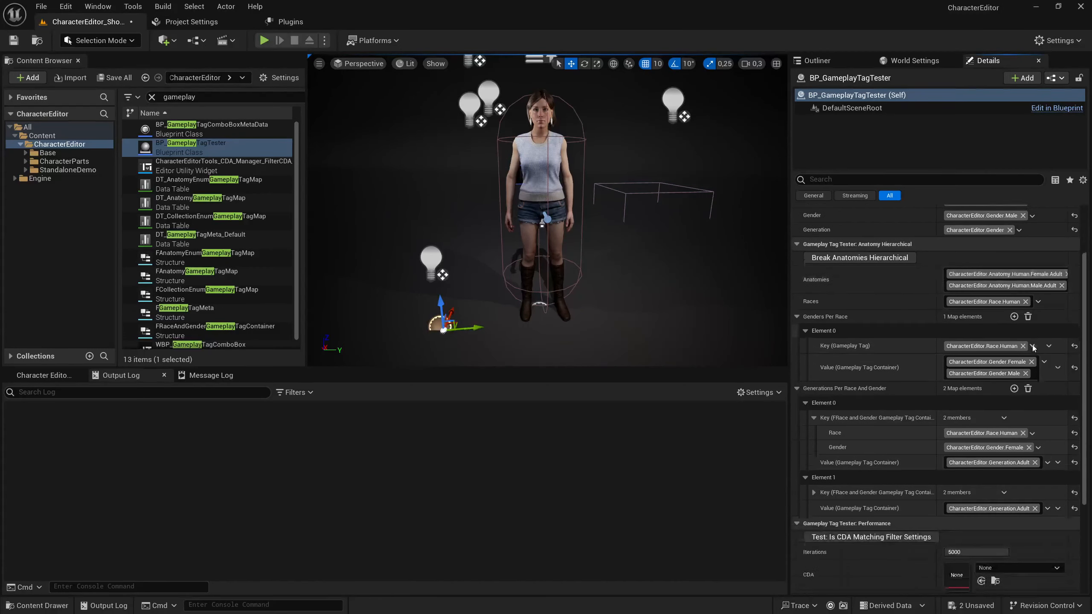
Assign CDA_fe_chest_tanktop as the performance test's CDA and run the CDA filter matching test with an empty filter.
scroll(1033, 348, down, 5)
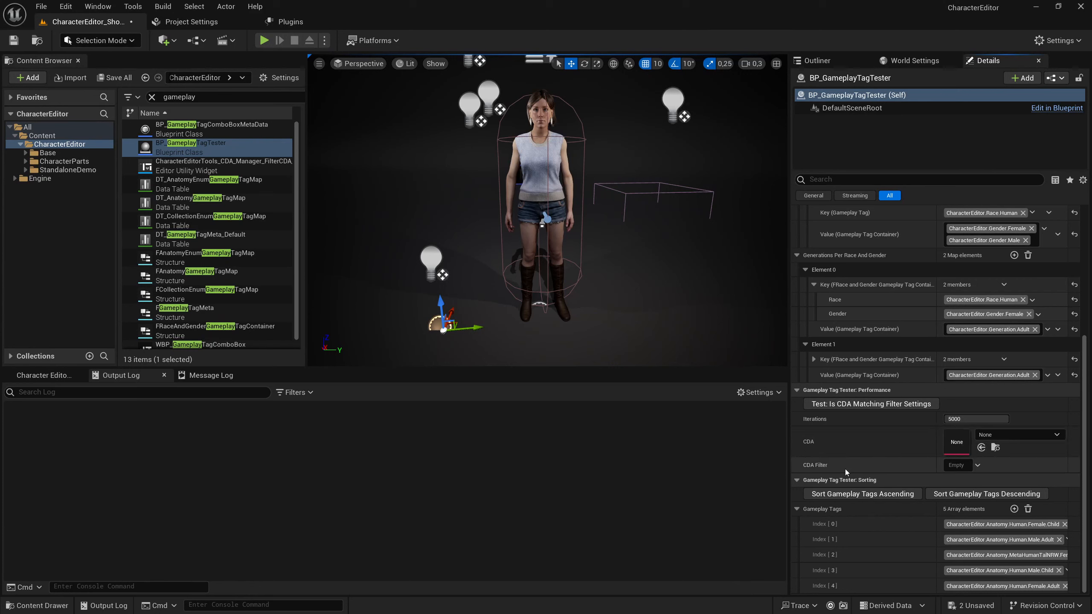
click(1010, 436)
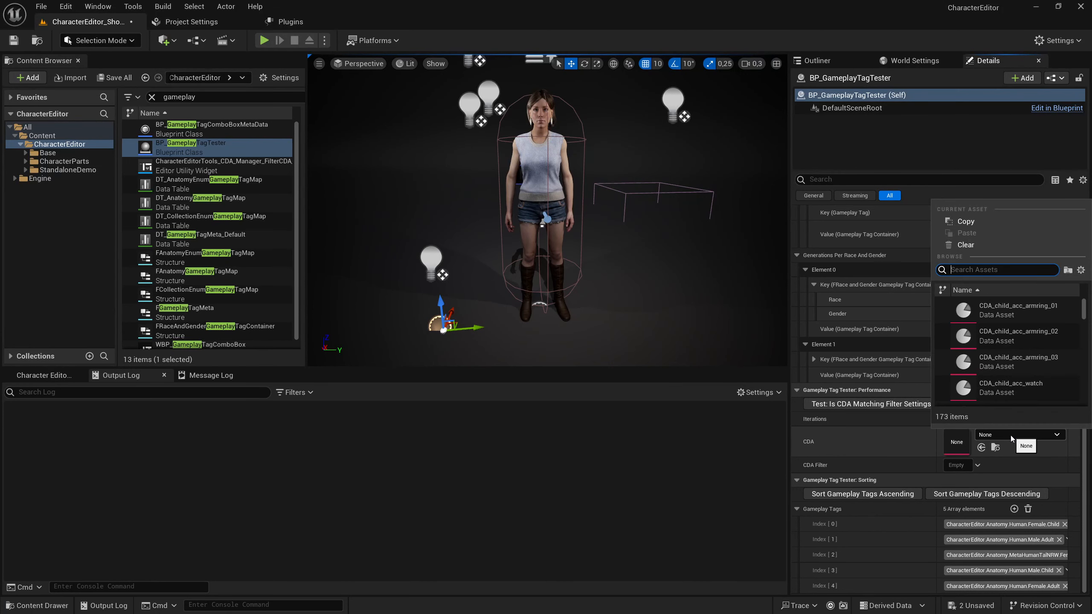
text(tanktop)
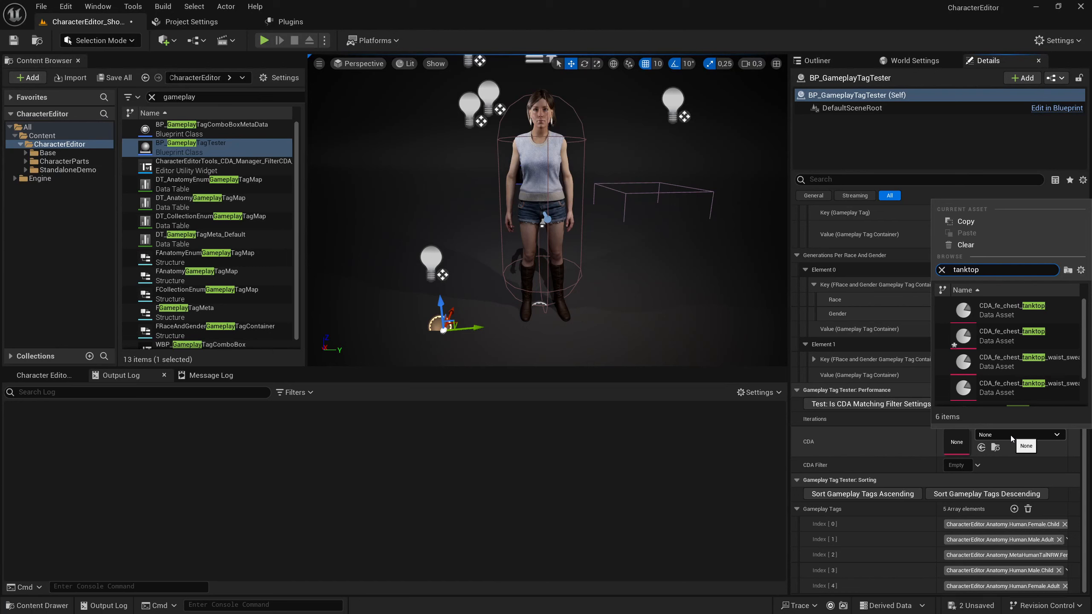
click(1023, 330)
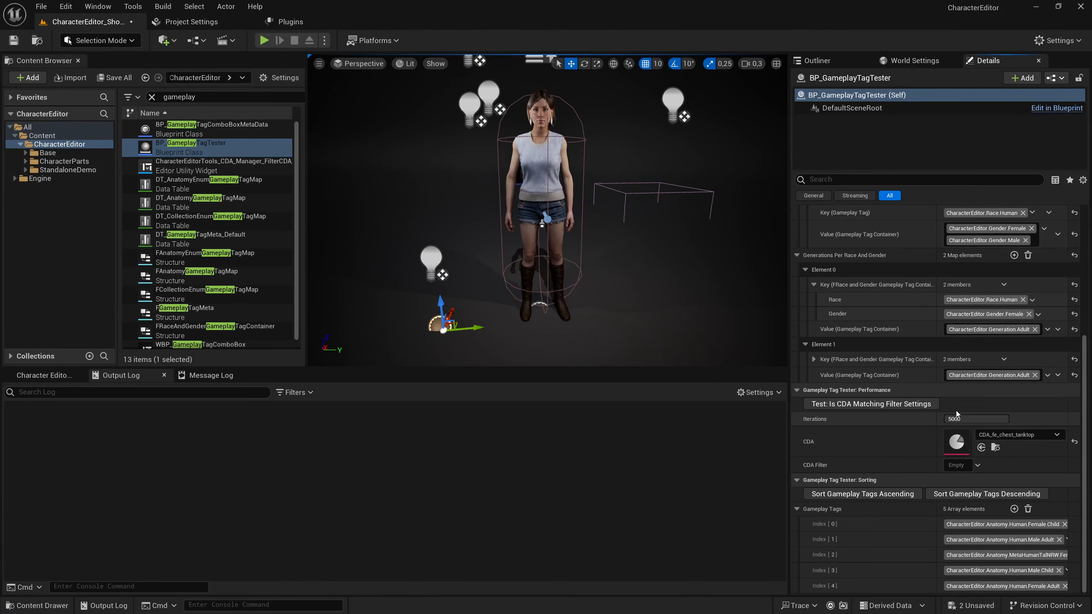
click(824, 404)
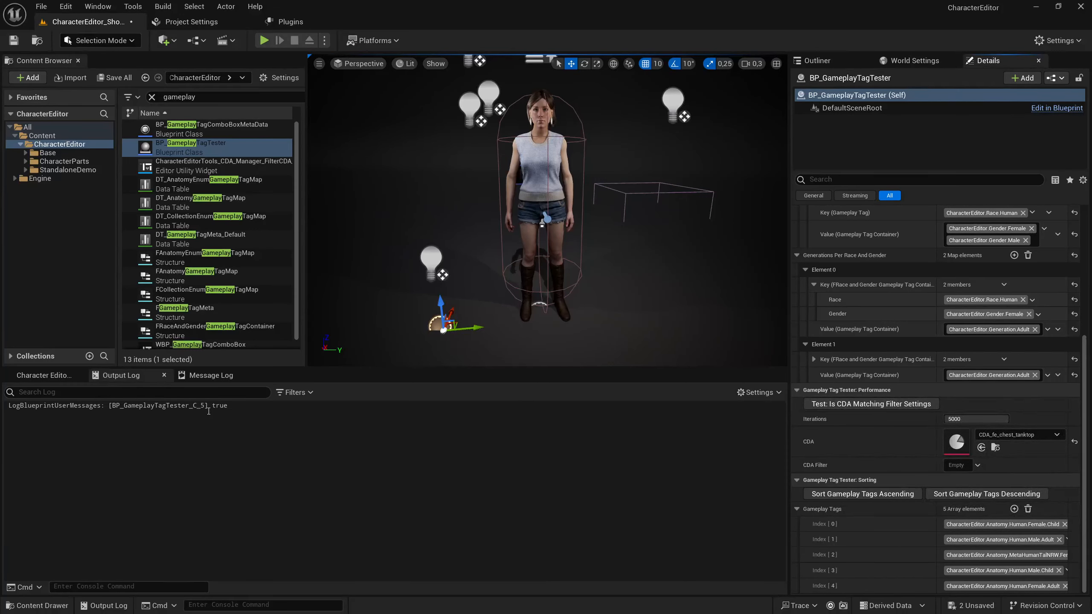
Check the test result in the log, then open the CDA_fe_chest_tanktop asset in a narrowed window beside the tester's details.
drag(212, 406, 236, 407)
click(301, 427)
double_click(956, 442)
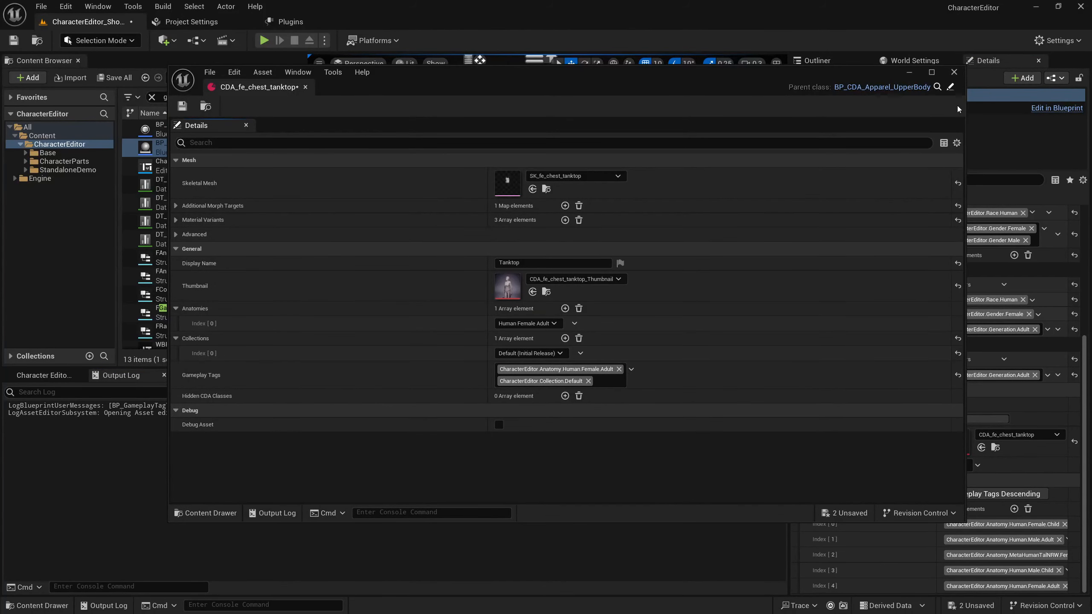
drag(965, 106, 741, 106)
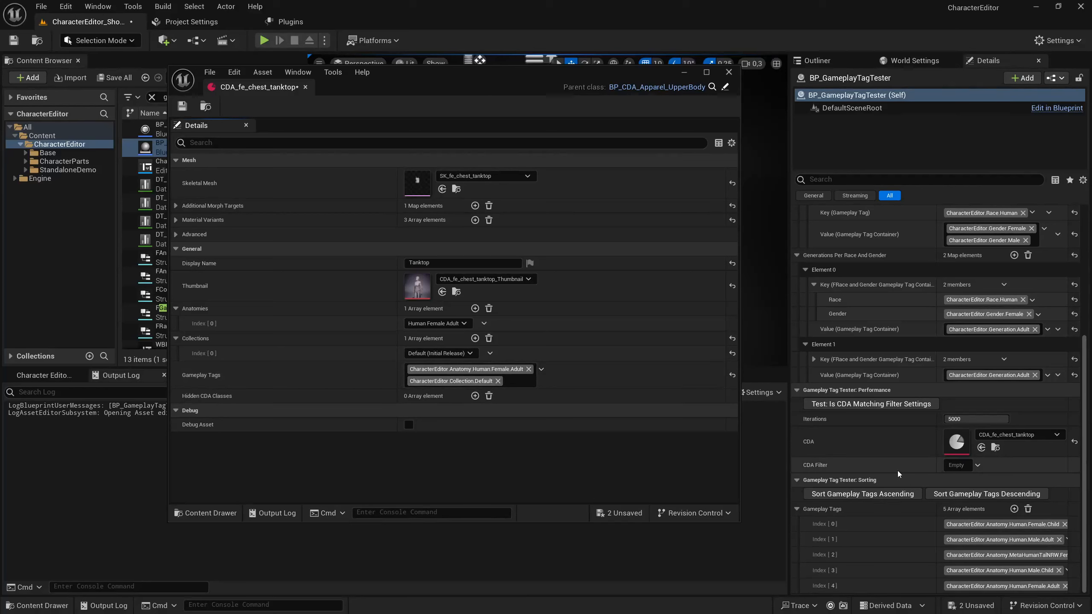
Add the Human Female Adult and Human Female Child anatomy tags to the CDA Filter and run the matching test.
click(967, 466)
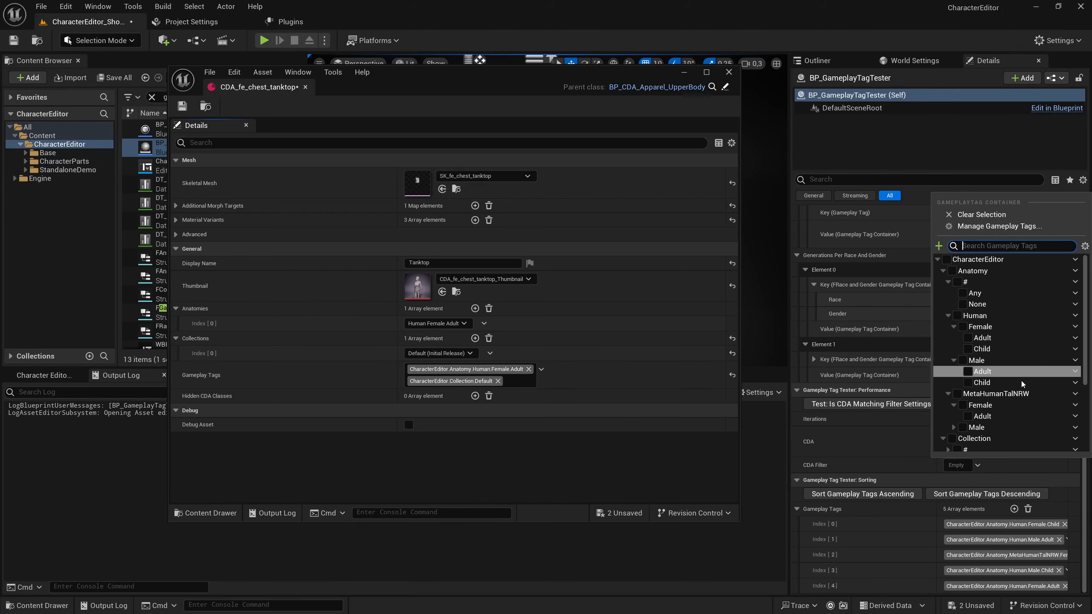
click(967, 338)
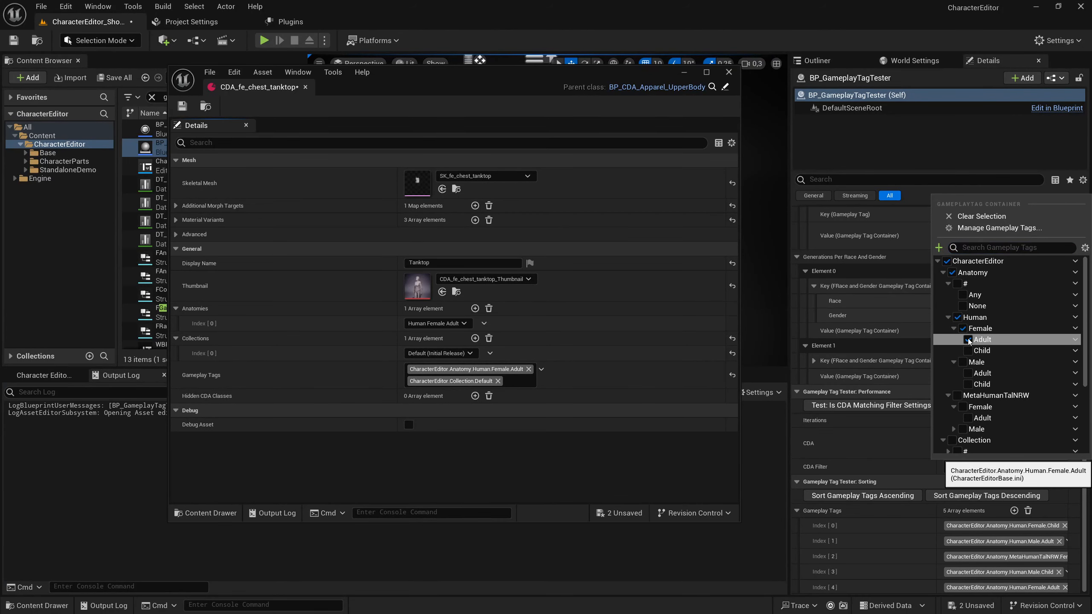
click(965, 351)
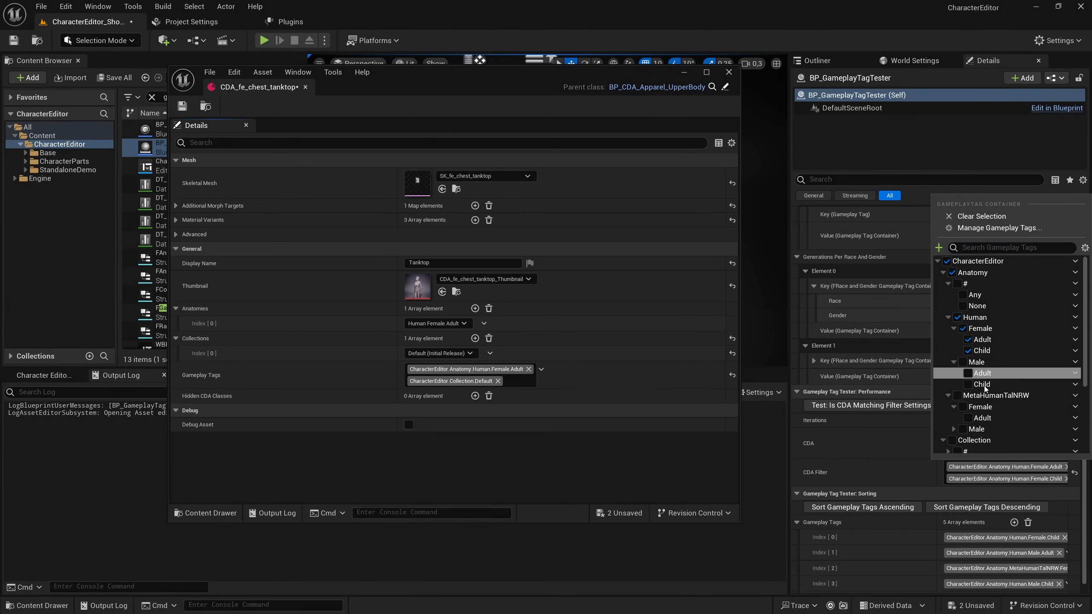
click(865, 461)
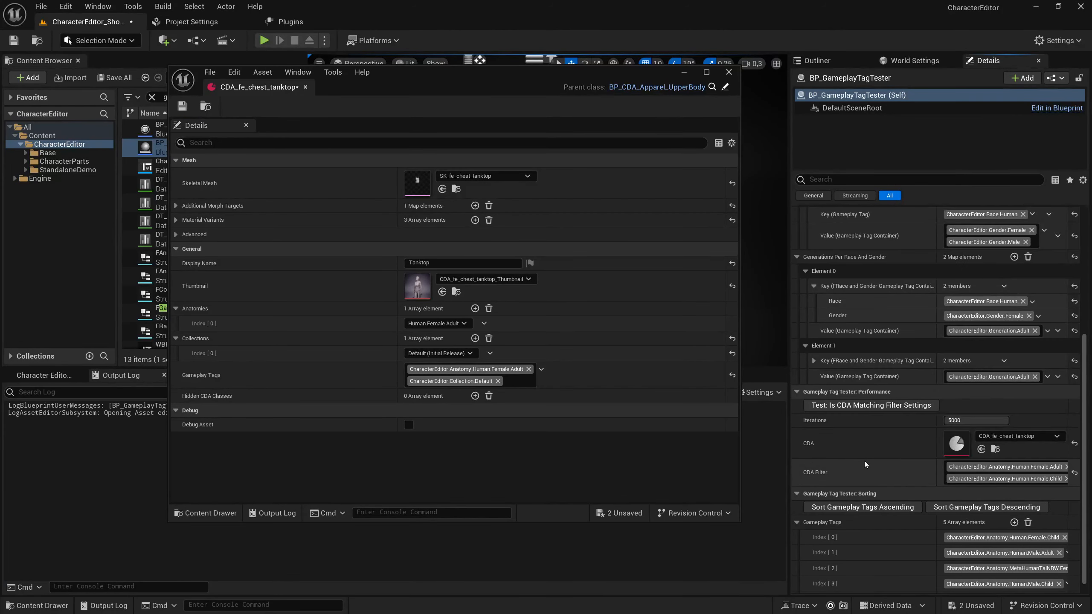
click(834, 406)
drag(506, 74, 668, 62)
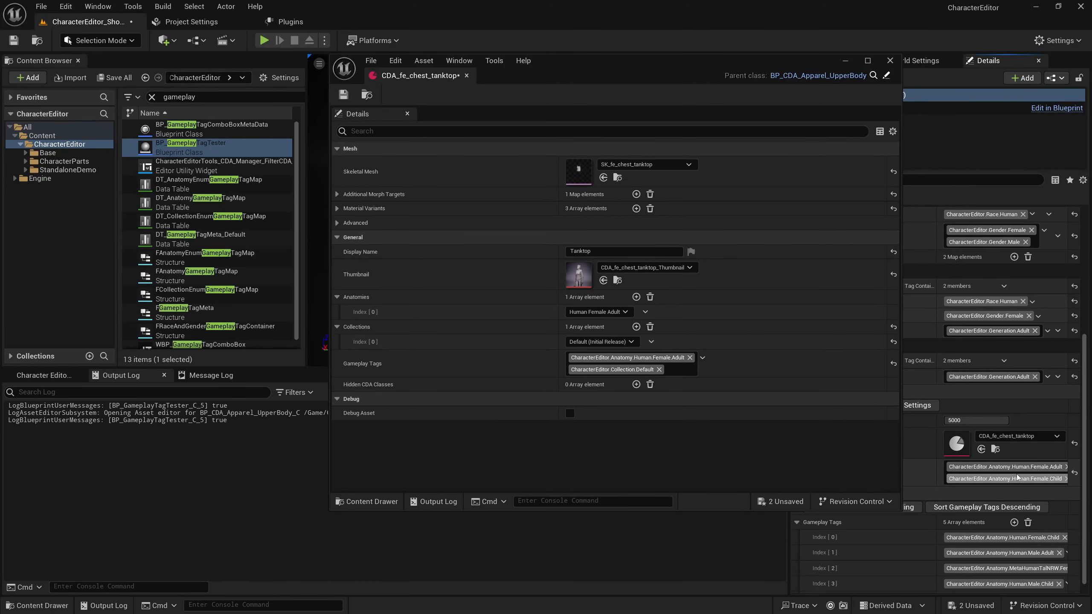
Replace the CDA Filter tags with only the parent tag CharacterEditor.Anatomy.Human.Female and rerun the matching test.
drag(888, 391, 772, 382)
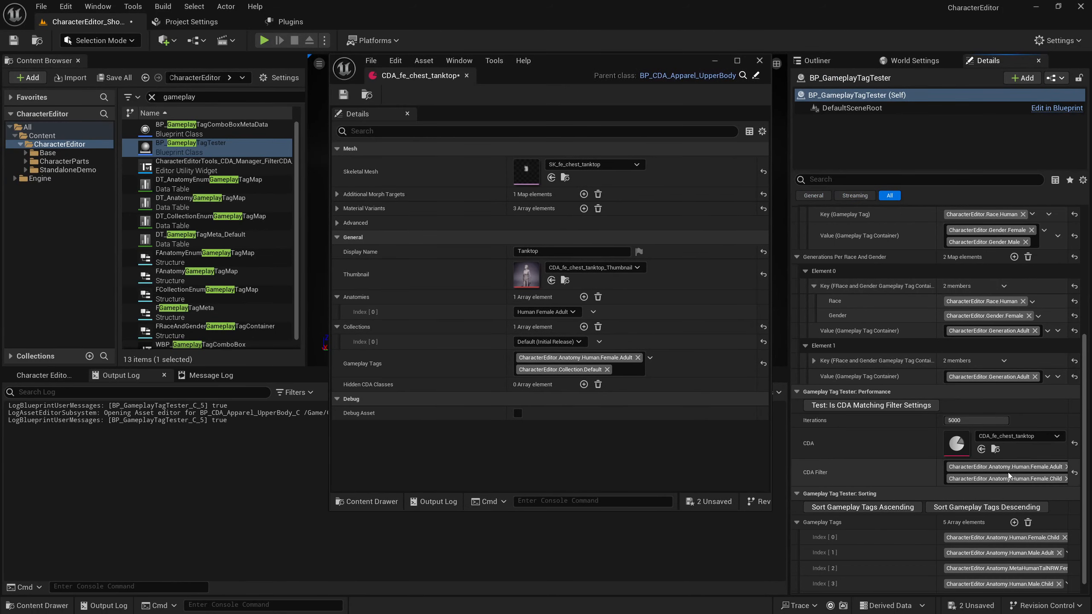
click(998, 476)
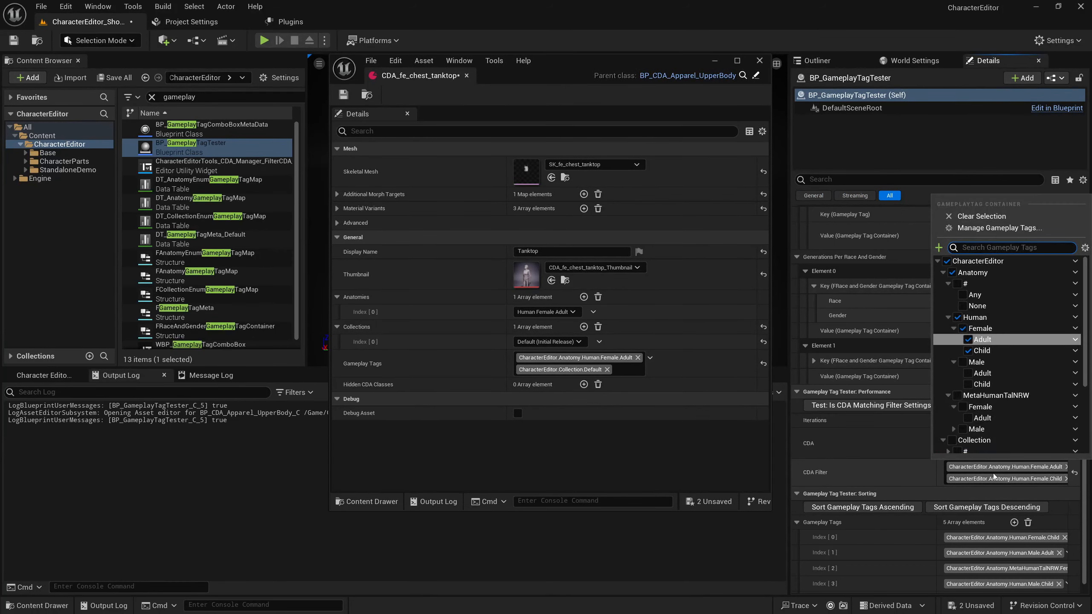
click(968, 339)
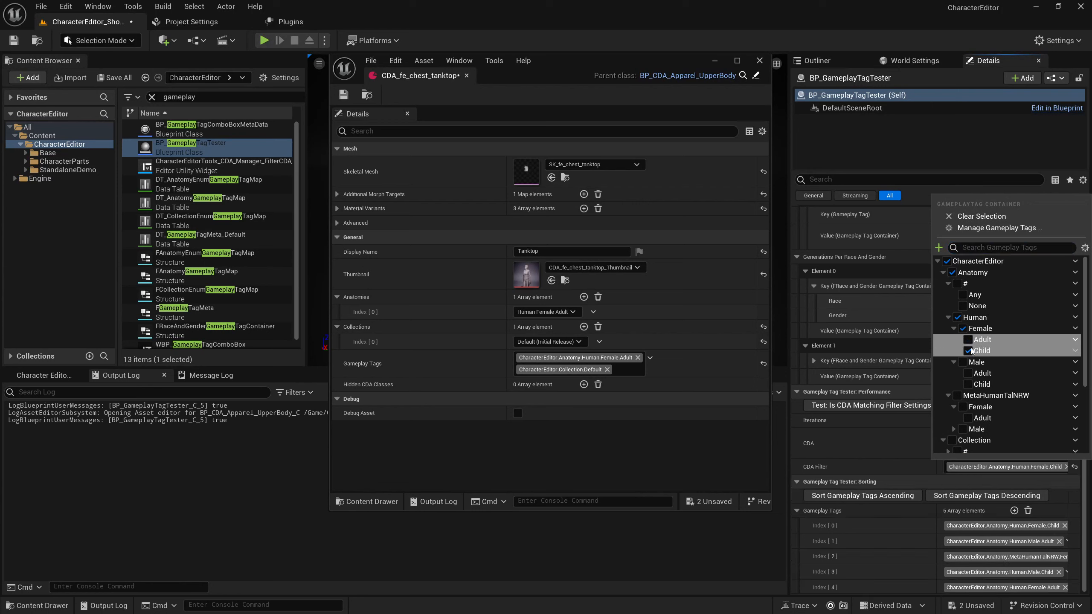
click(968, 350)
click(963, 328)
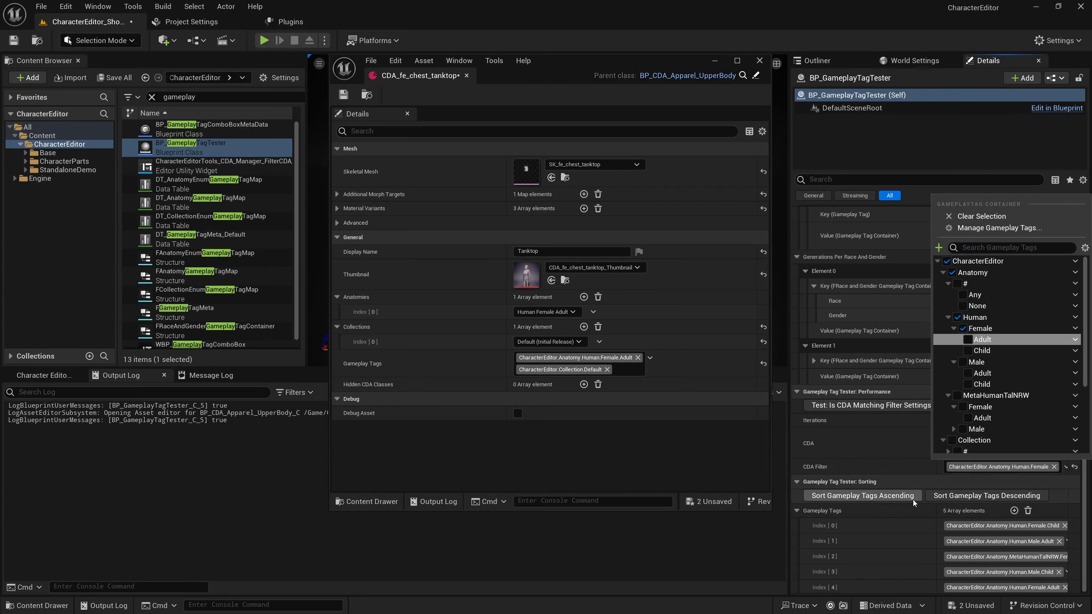
click(886, 466)
click(841, 406)
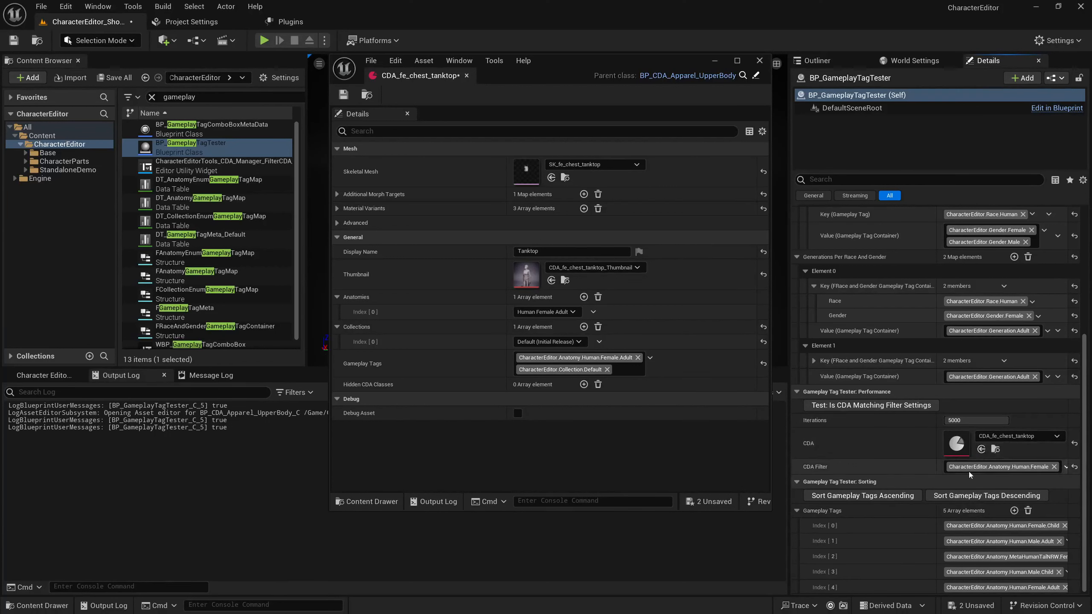
Replace the CDA Filter tag with CharacterEditor.Anatomy.Human.Male and run the CDA filter matching test.
click(997, 467)
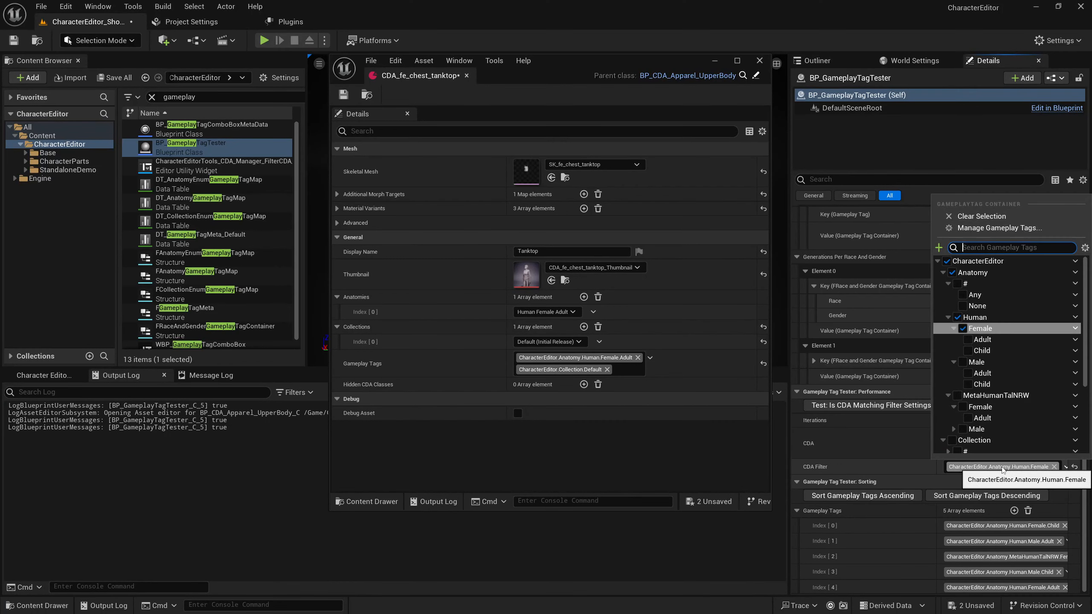
click(964, 362)
click(963, 328)
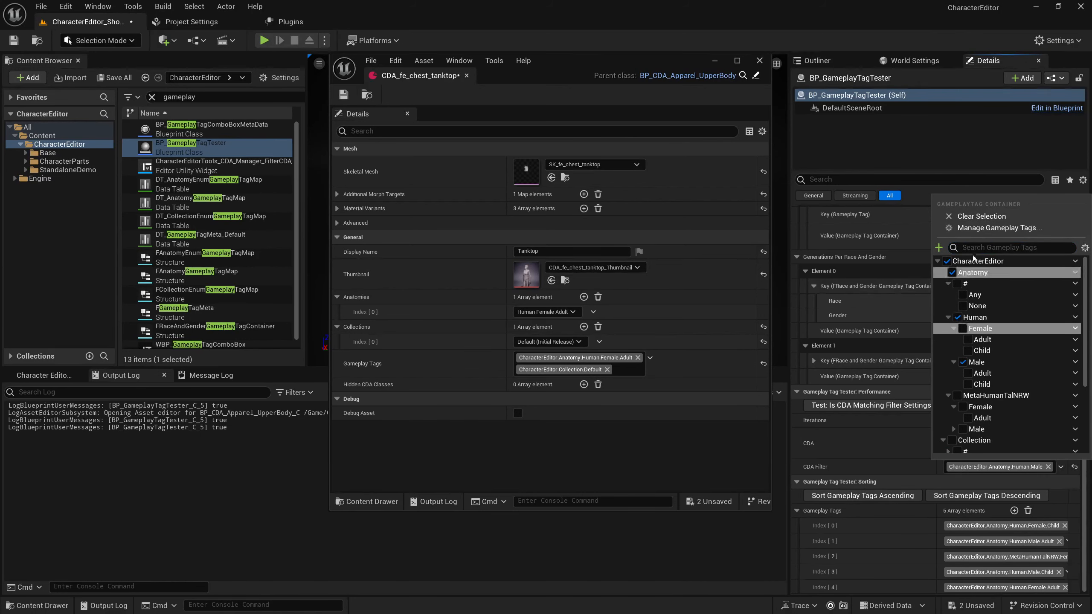
click(872, 467)
click(877, 406)
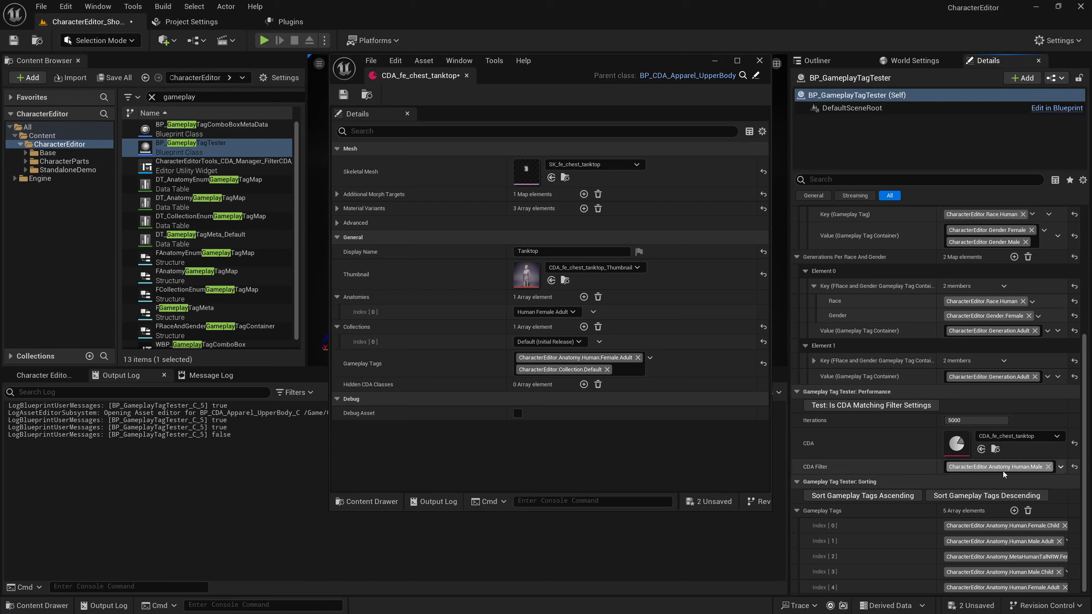
Swap the Human.Male filter tag for CharacterEditor.Anatomy.Human.Female.Adult, add CharacterEditor.Collection.EveningDress, and rerun the matching test.
click(1060, 467)
scroll(979, 419, down, 3)
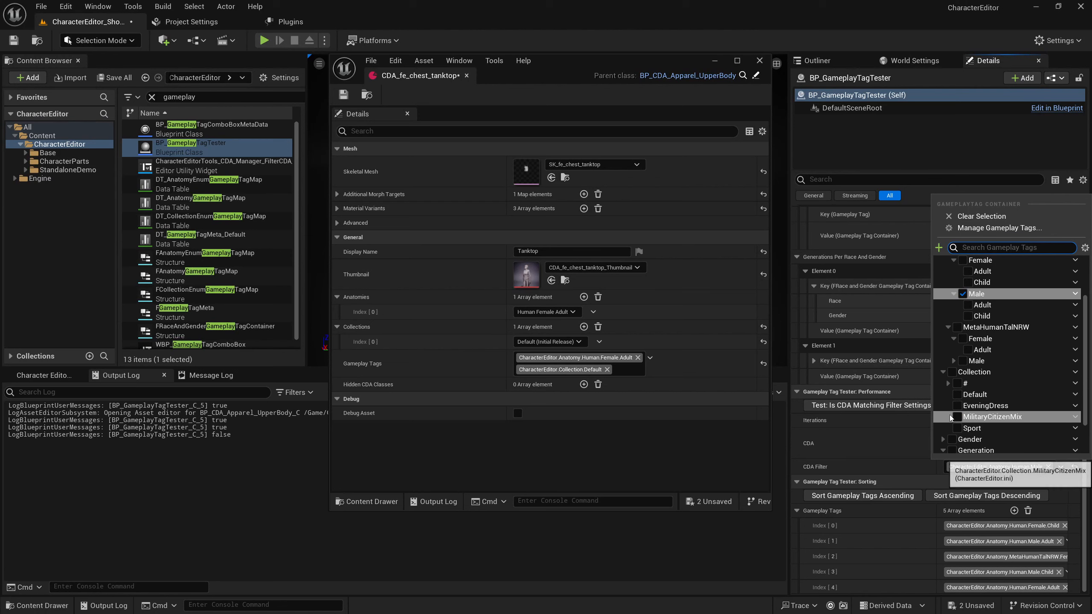
click(959, 407)
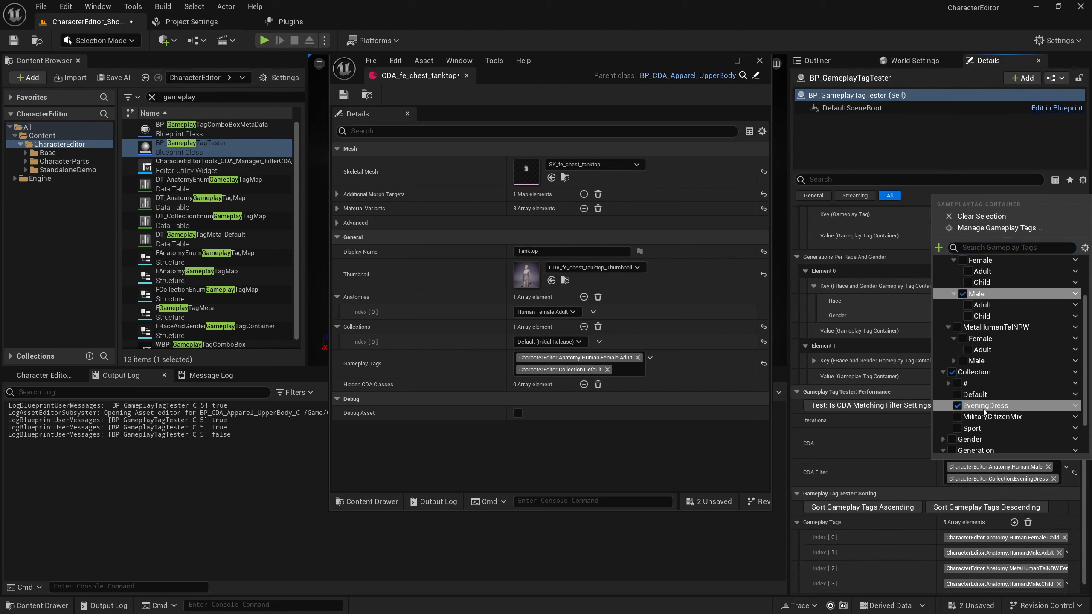
scroll(997, 369, up, 3)
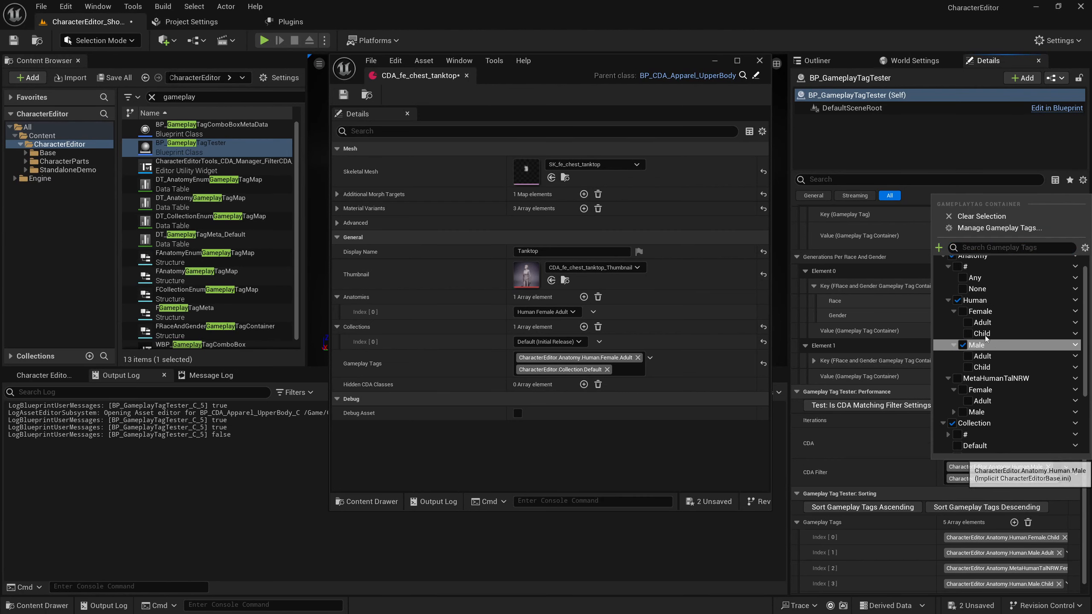
click(968, 322)
click(964, 346)
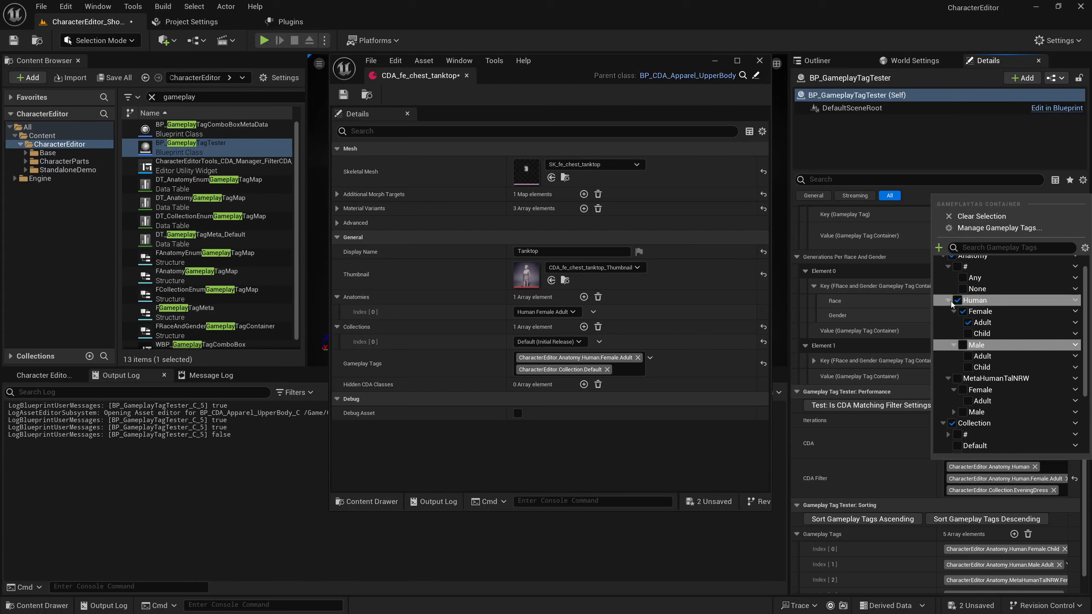
click(842, 463)
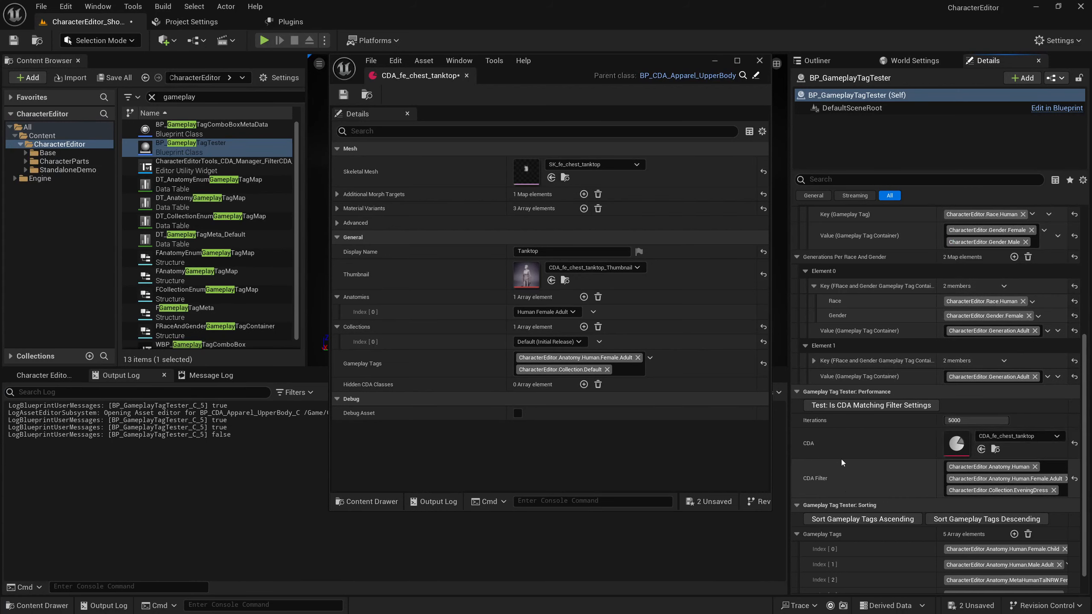
click(841, 405)
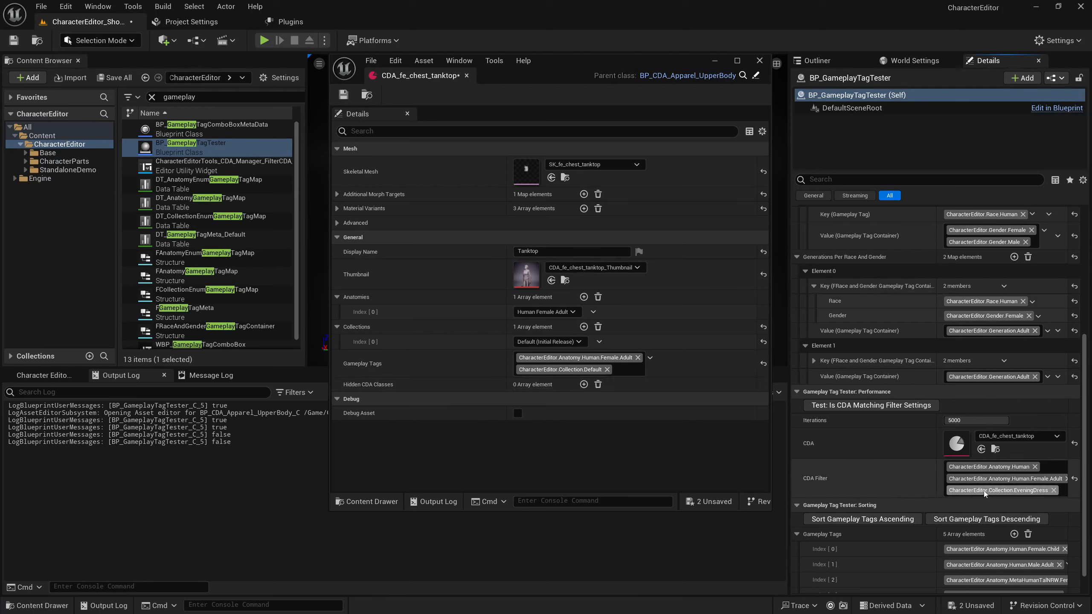
Add the CharacterEditor.Collection.Default tag to the CDA Filter and rerun the matching test.
click(1005, 486)
click(959, 349)
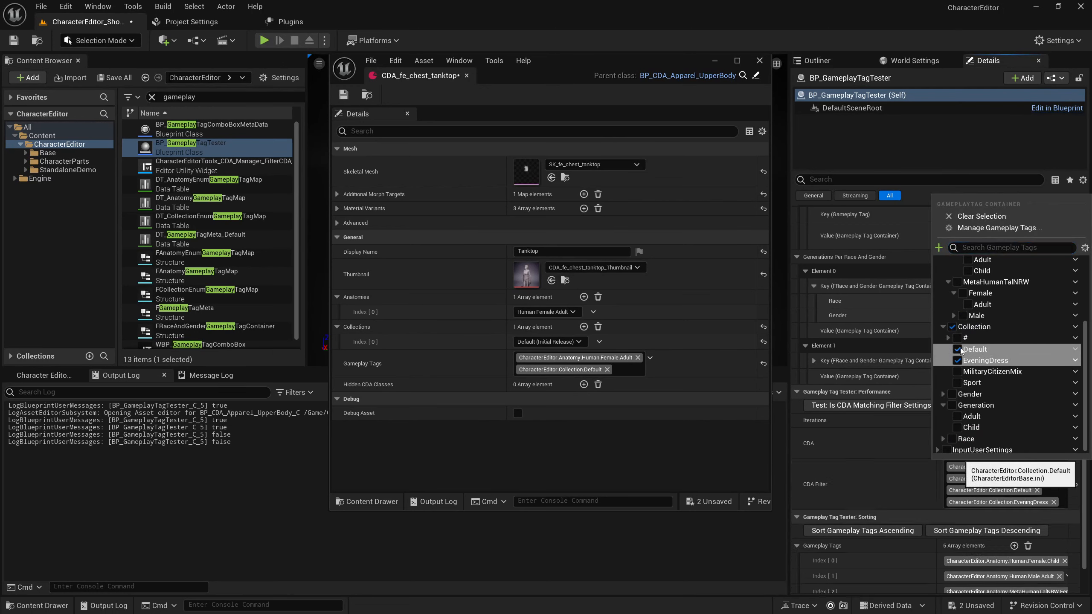
click(870, 436)
click(871, 405)
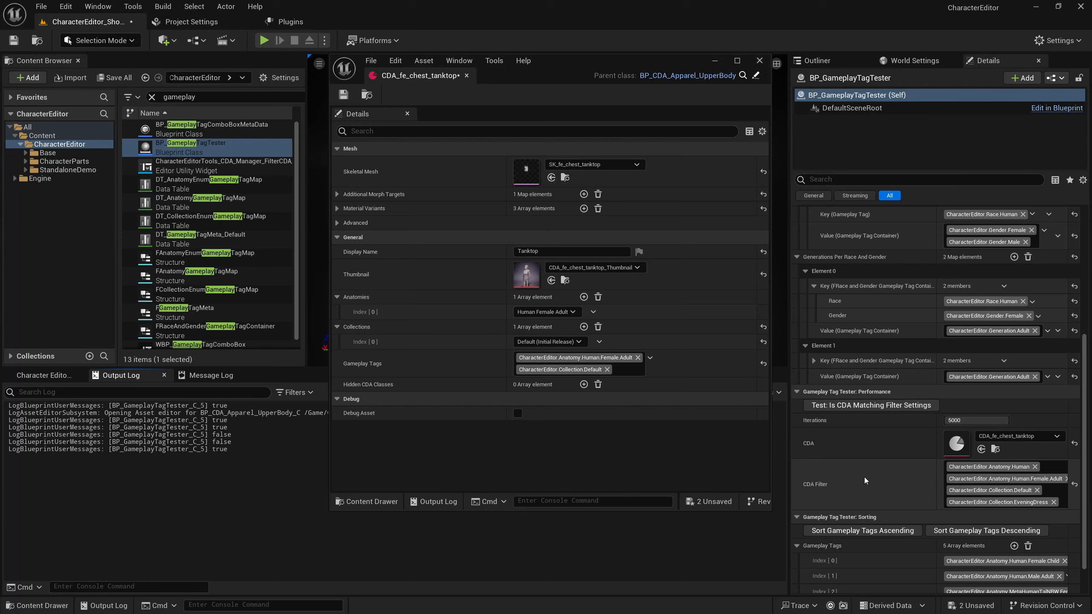
click(858, 406)
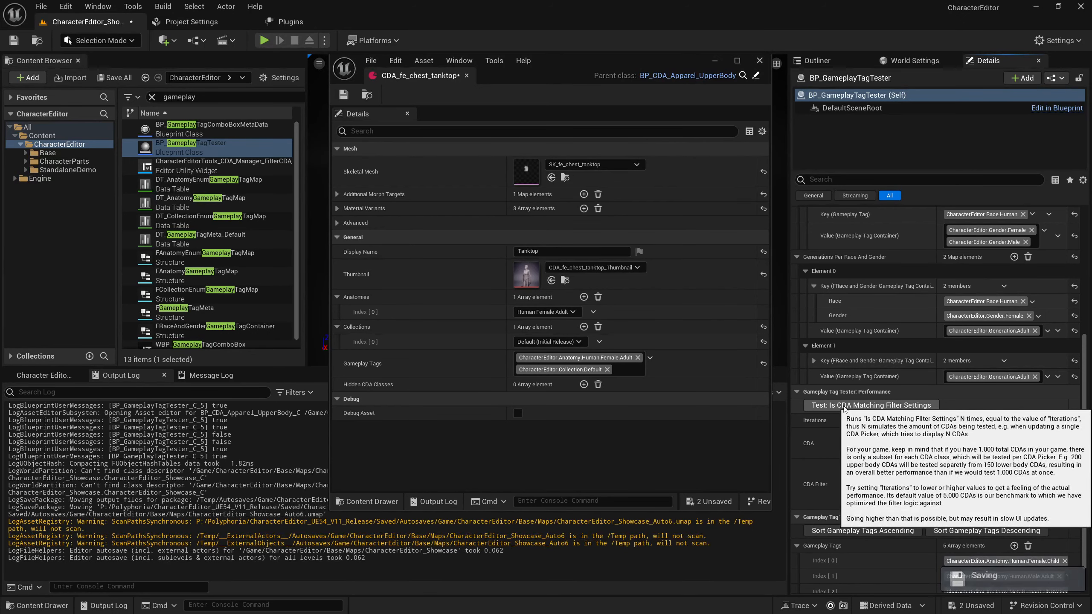
click(844, 406)
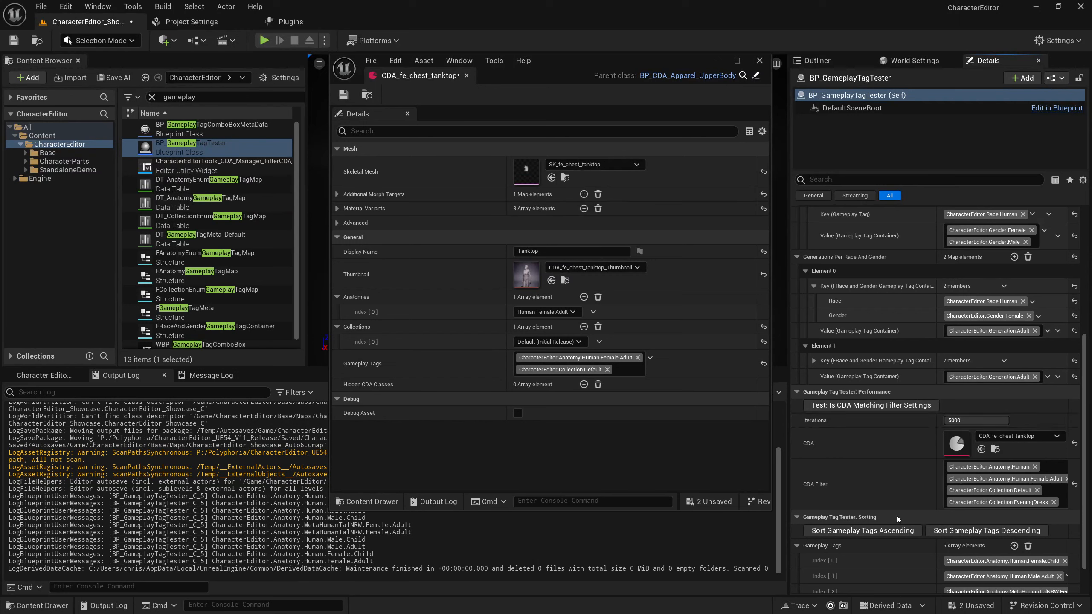
Run the tester's gameplay tag sorting in ascending order and in descending order.
scroll(897, 516, down, 1)
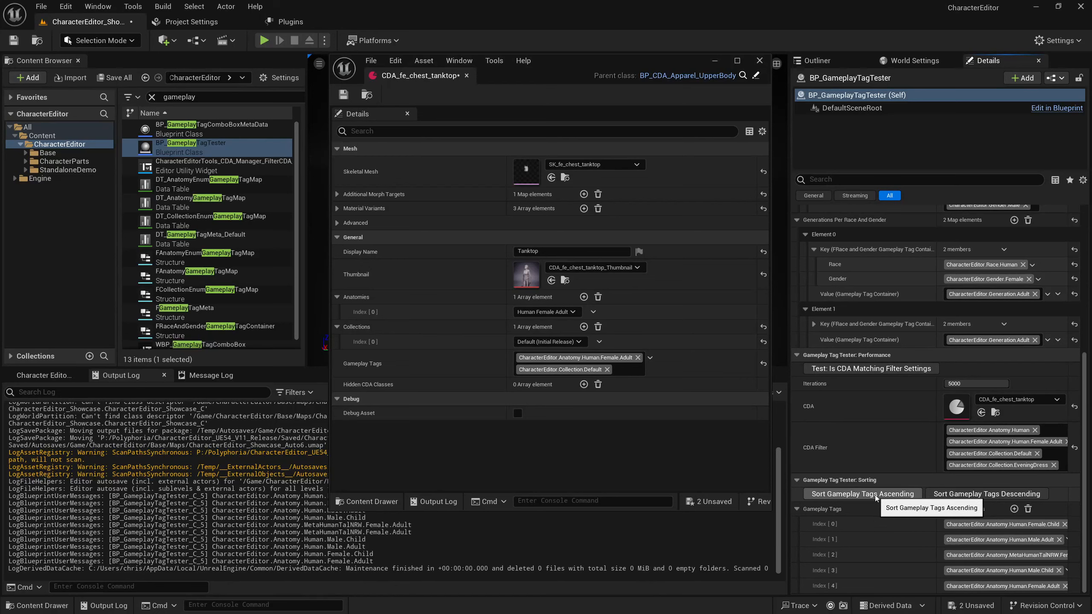
click(857, 495)
click(944, 496)
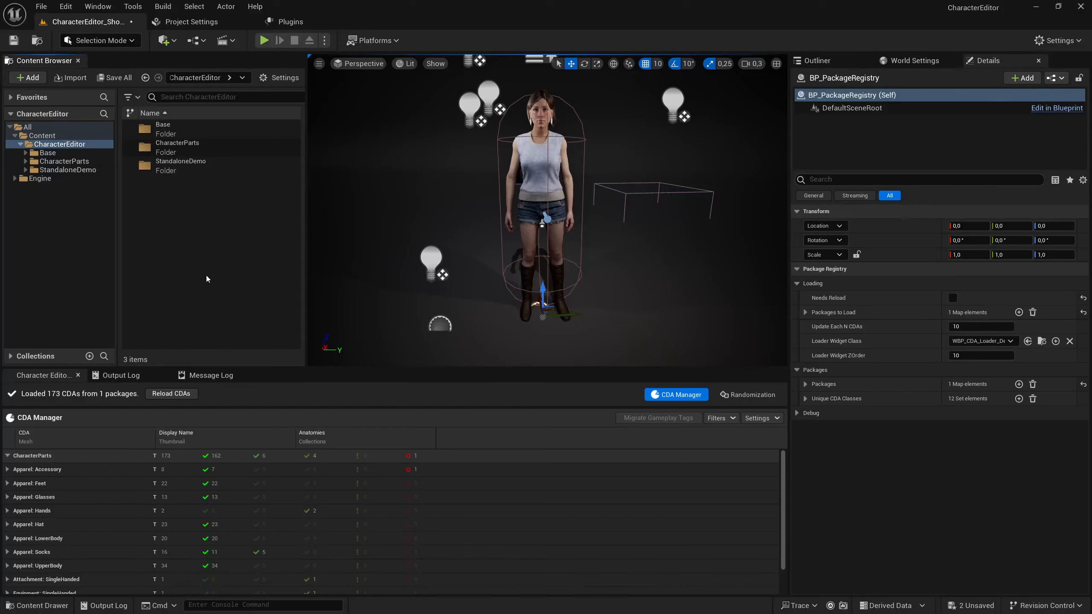
Browse to CharacterEditor/Base/EditorUtilityWidgets, select the CharacterEditorTools widget and look at its Run Editor Utility Widget option.
click(48, 153)
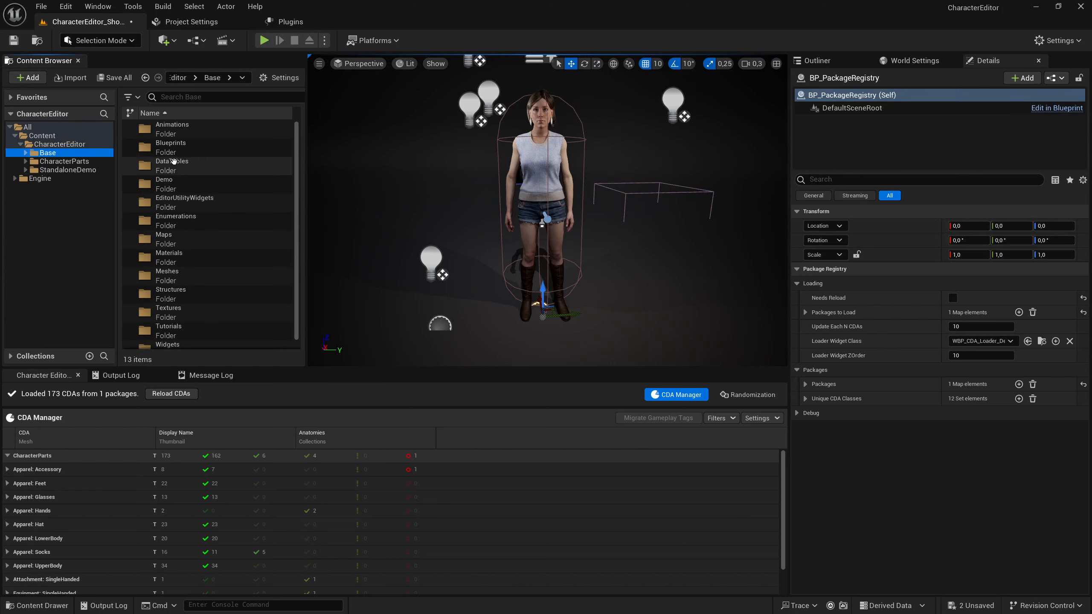
click(210, 97)
scroll(209, 193, down, 1)
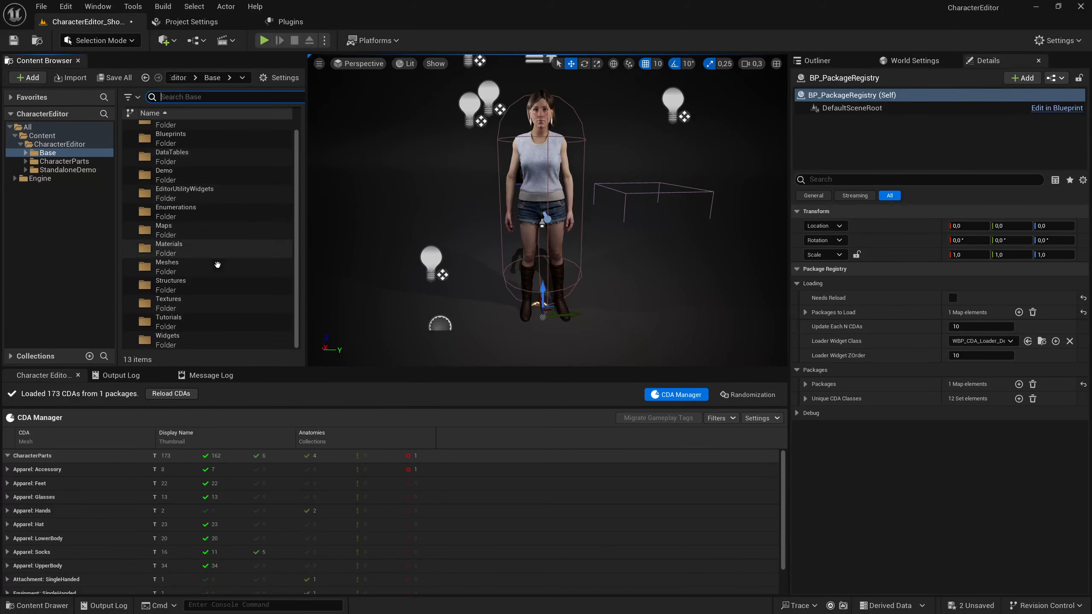
double_click(184, 193)
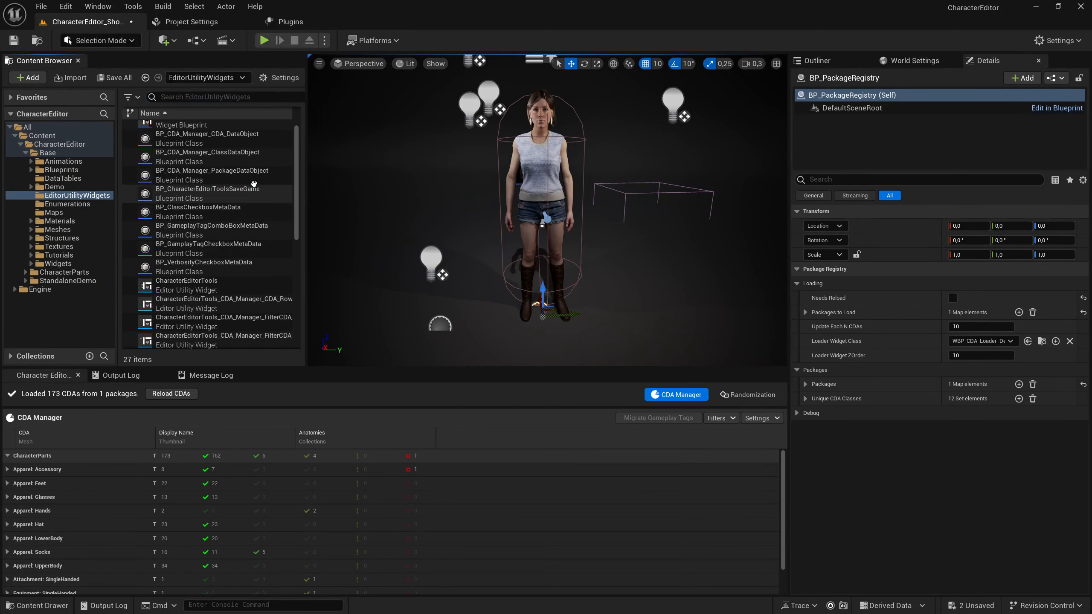
click(204, 281)
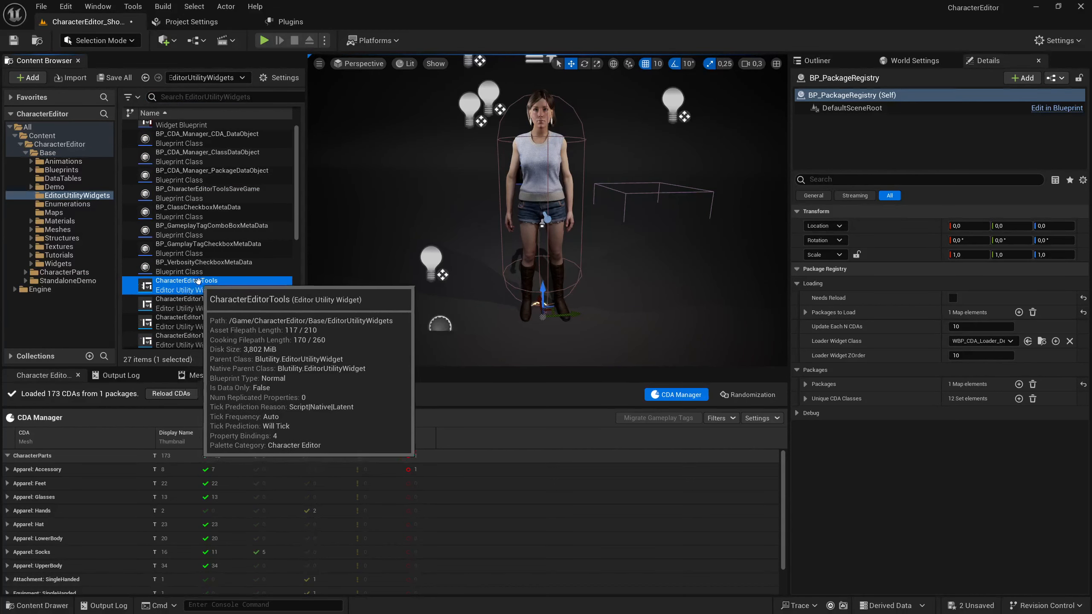
right_click(205, 281)
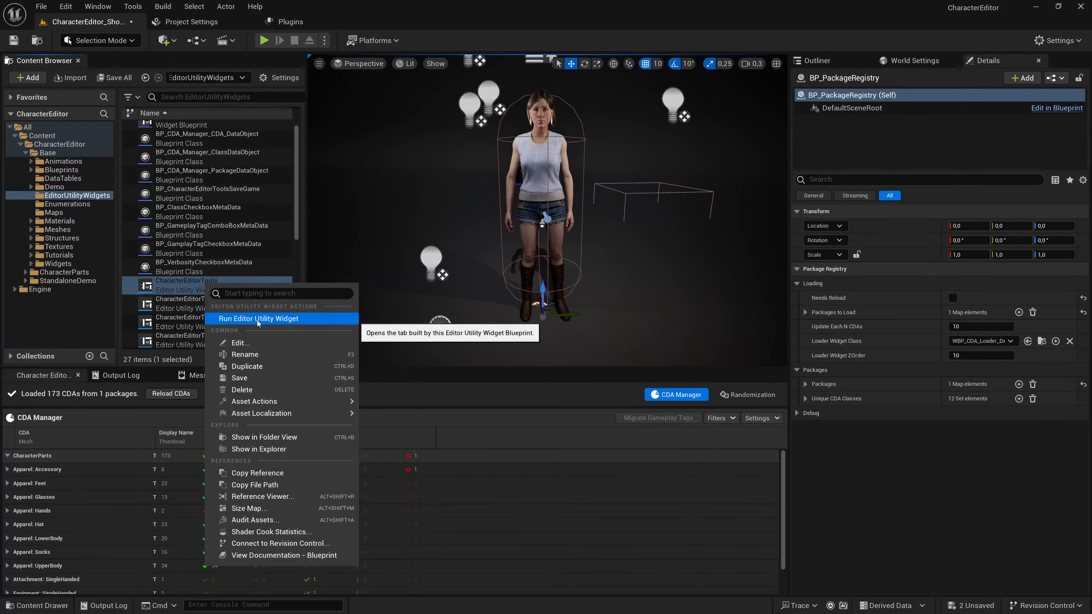
click(107, 316)
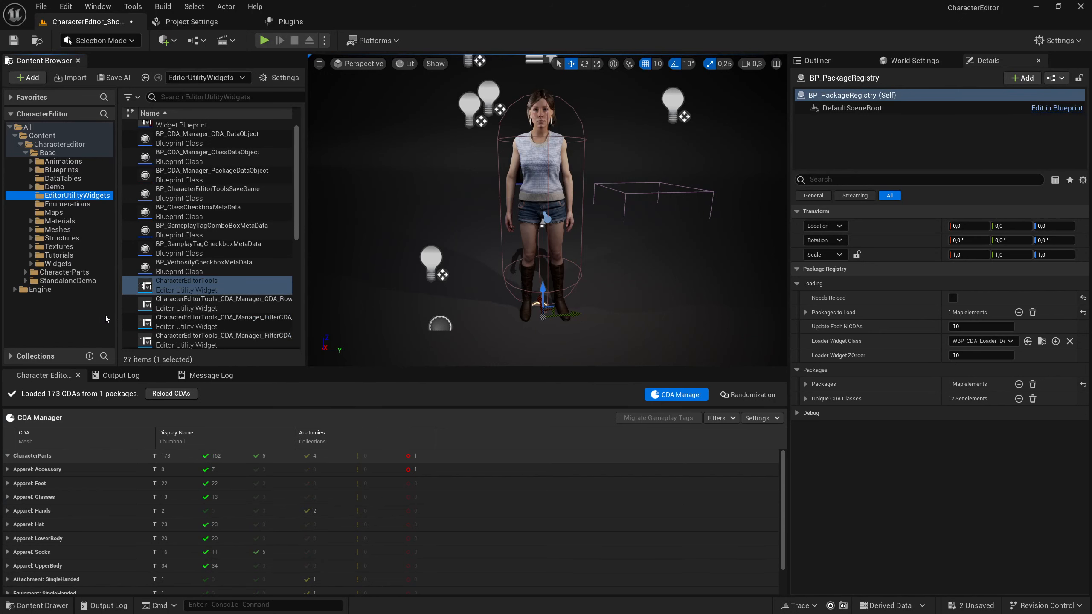
Access Character Editor Tools from the editor's list of editor utility widgets.
click(133, 7)
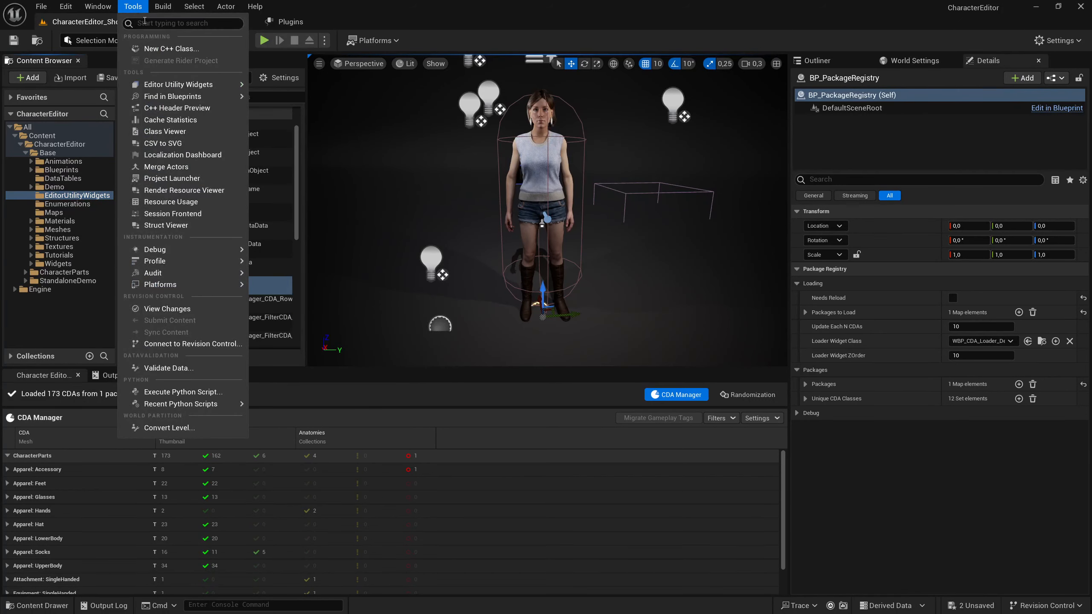
mouse_move(177, 89)
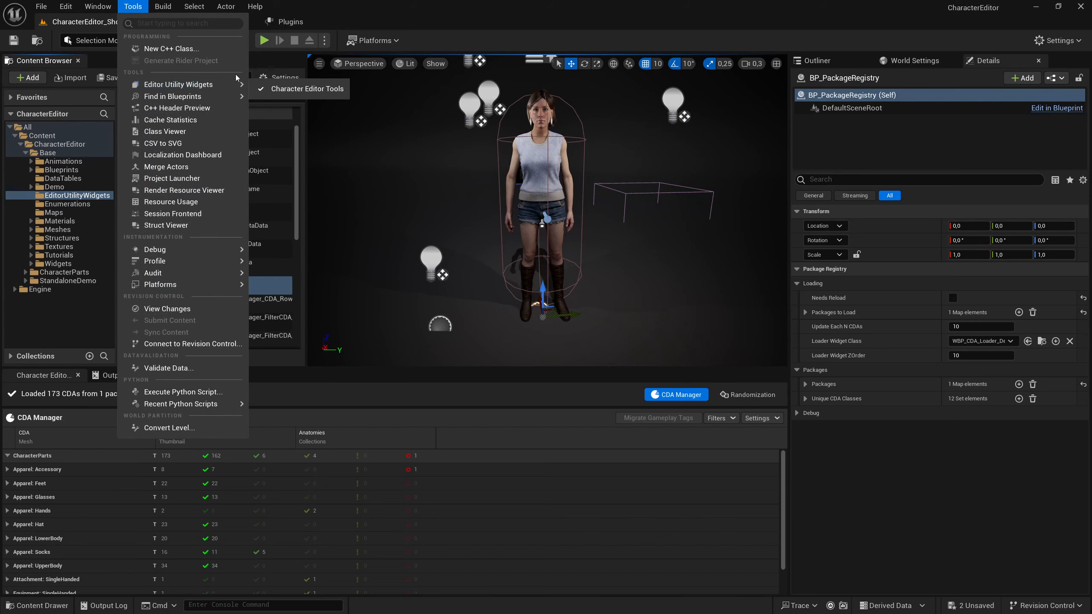
click(295, 90)
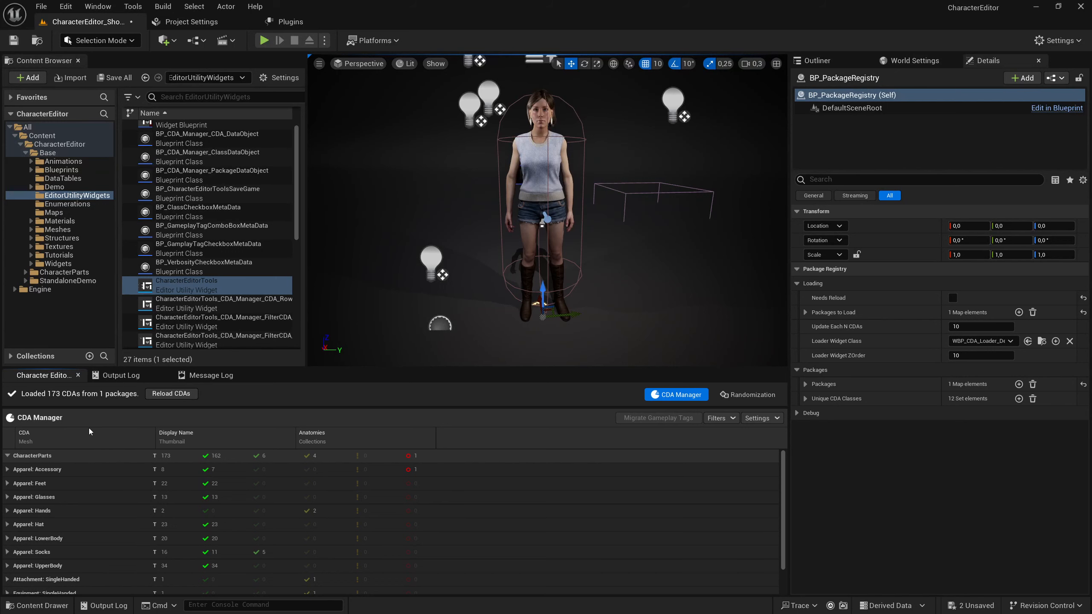
Collapse and re-expand the CharacterParts package in the CDA Manager, and expand its Apparel: Accessory class.
double_click(67, 457)
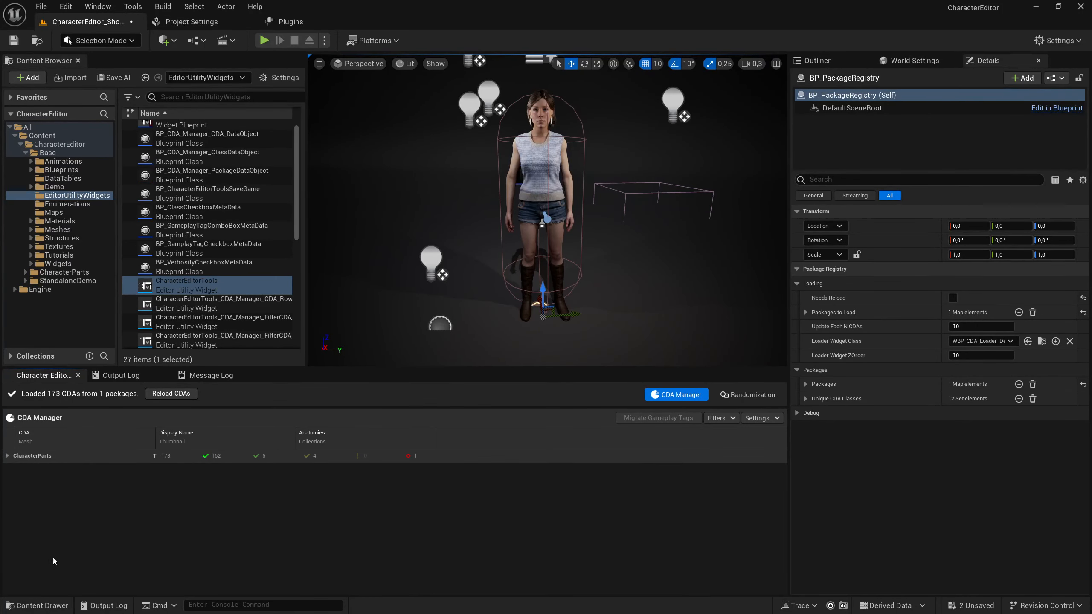
double_click(64, 456)
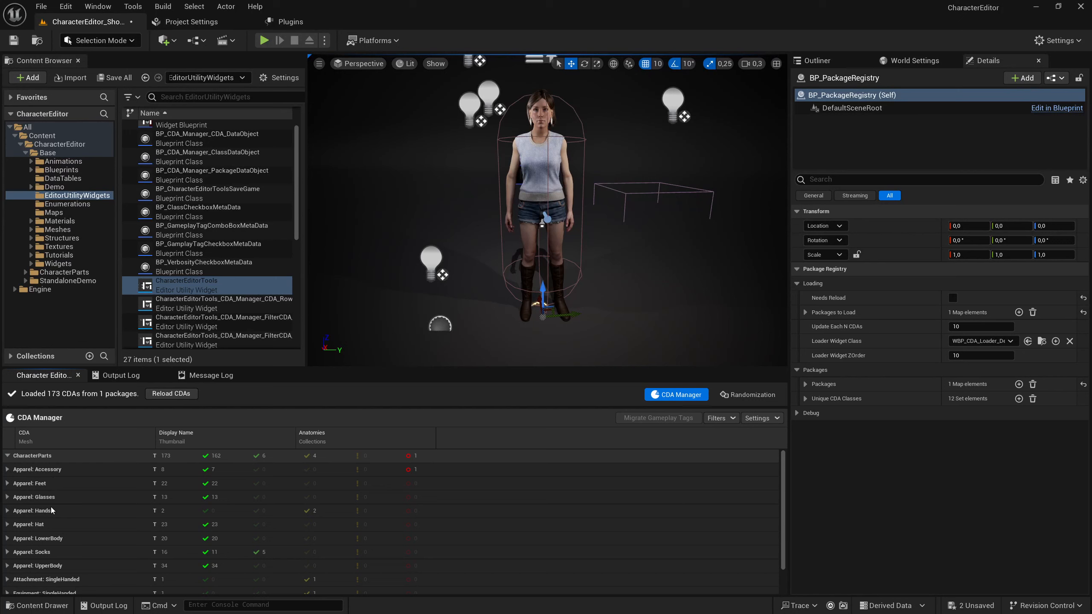
double_click(52, 472)
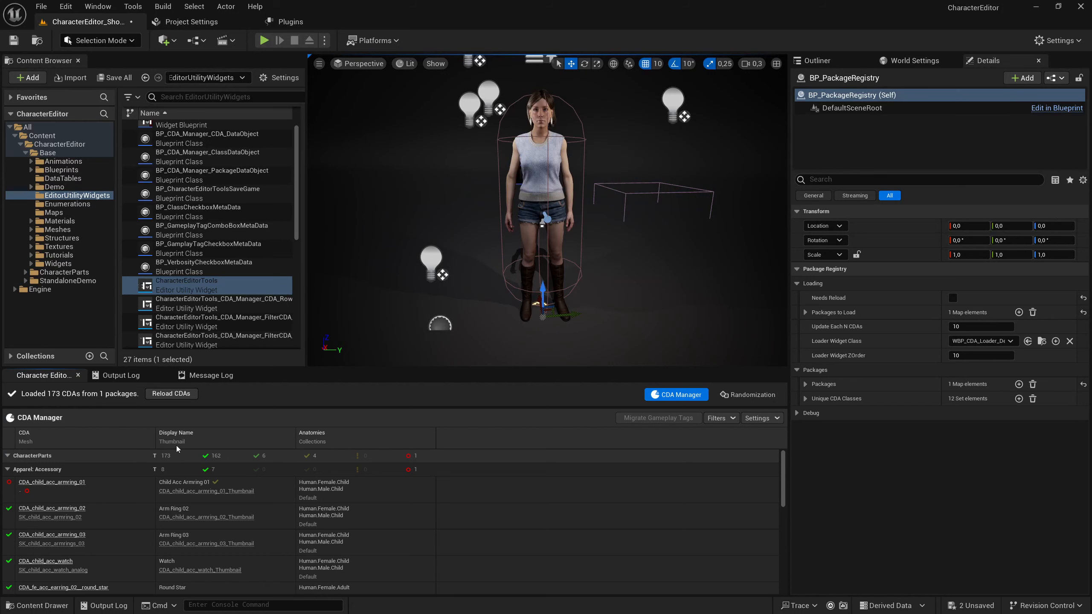
Open CDA_child_acc_armring_01, the SK_child_acc_armring_02 mesh and the CDA_child_acc_armring_02_Thumbnail texture from the CDA Manager, then close the asset window.
click(52, 483)
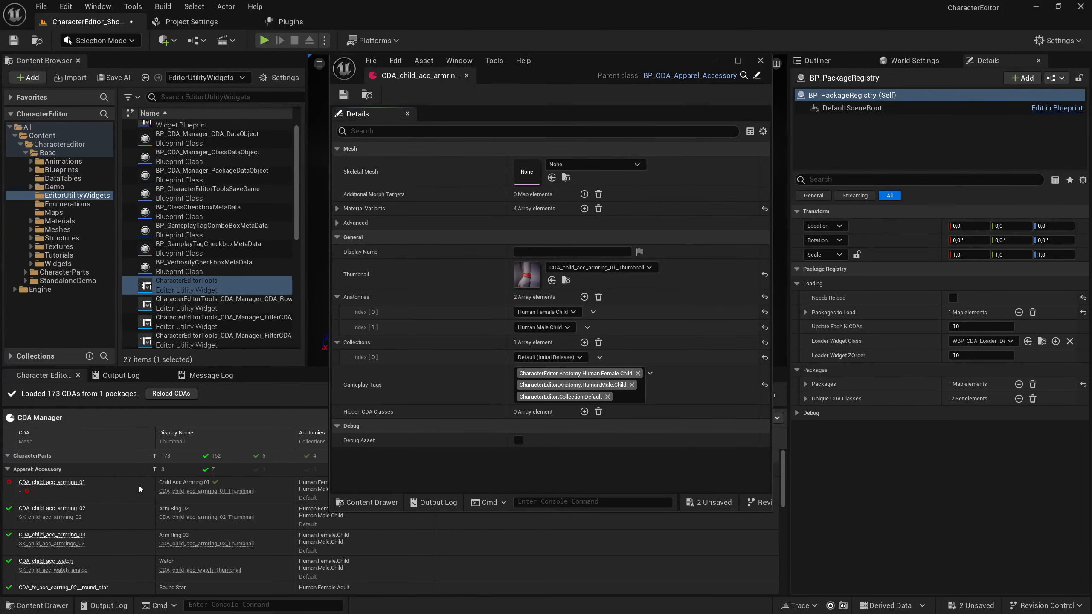
click(26, 519)
click(197, 519)
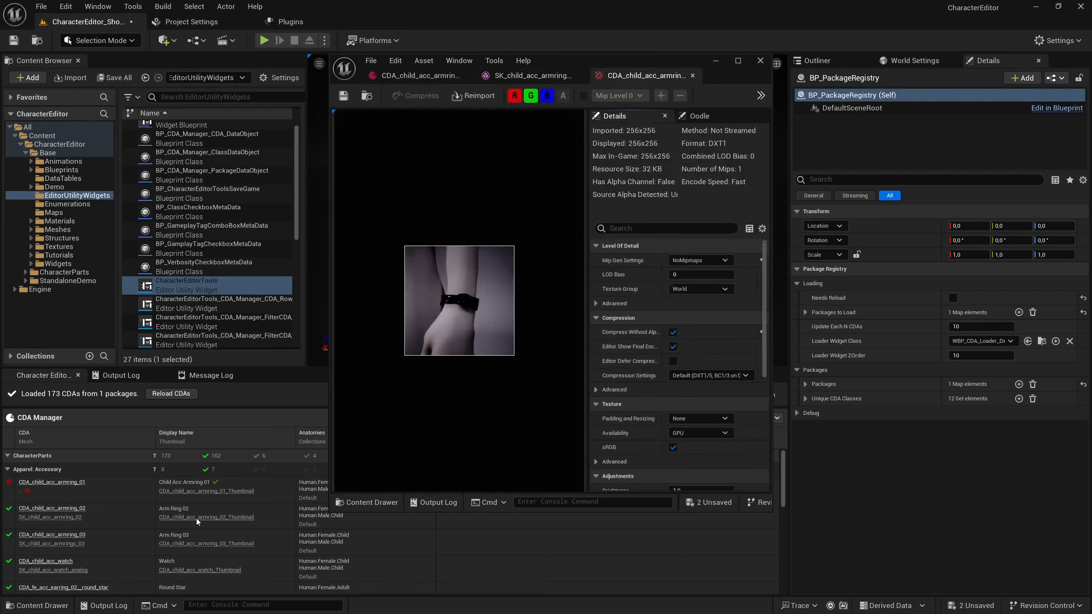
click(760, 61)
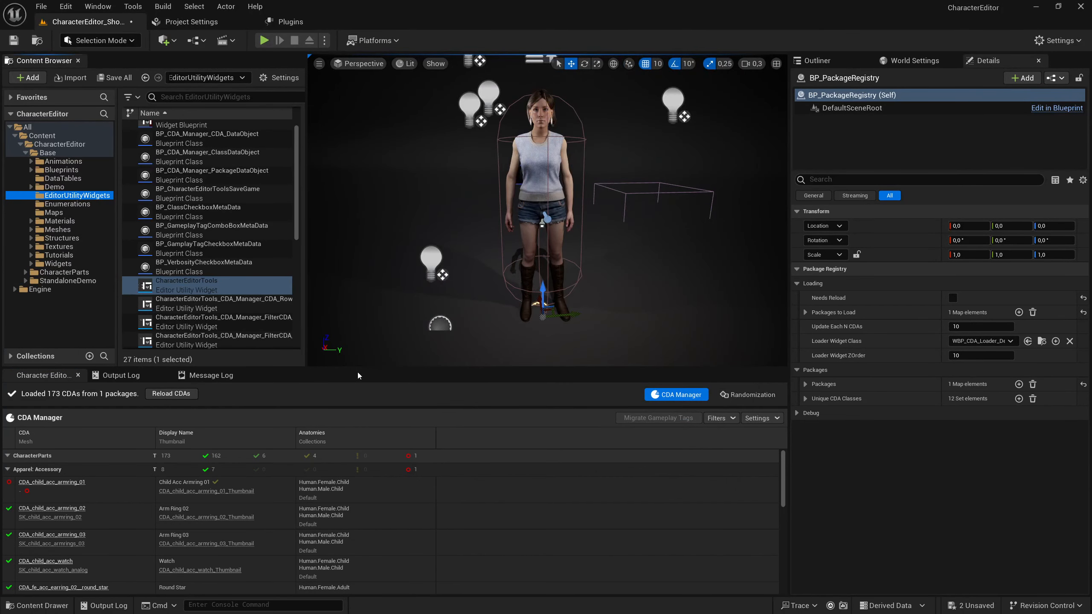
Examine the display name and skeletal mesh validation notes for CDA_child_acc_armring_01.
click(367, 396)
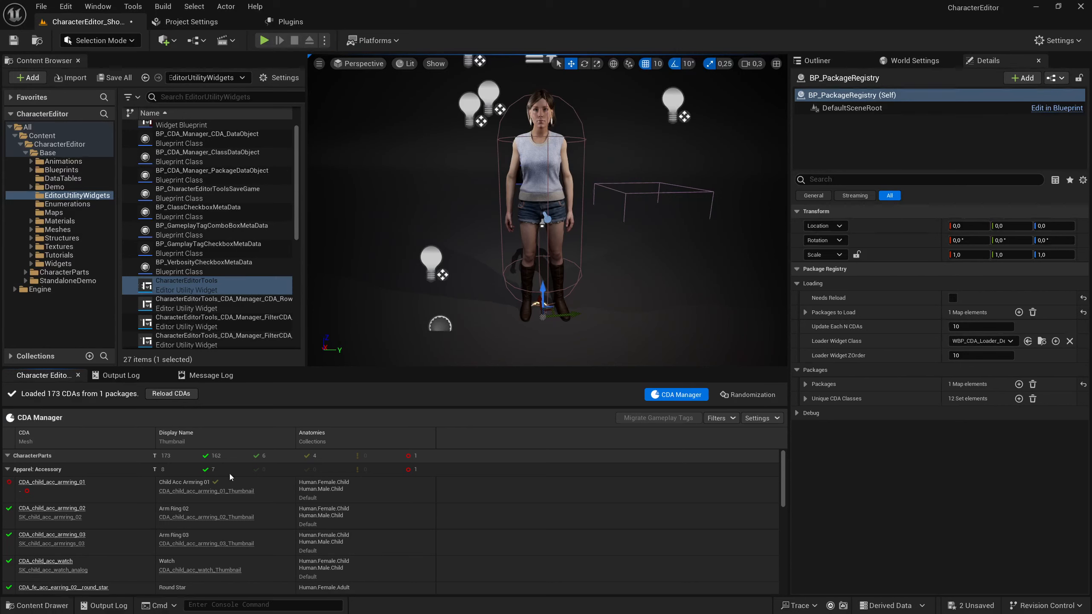
mouse_move(216, 480)
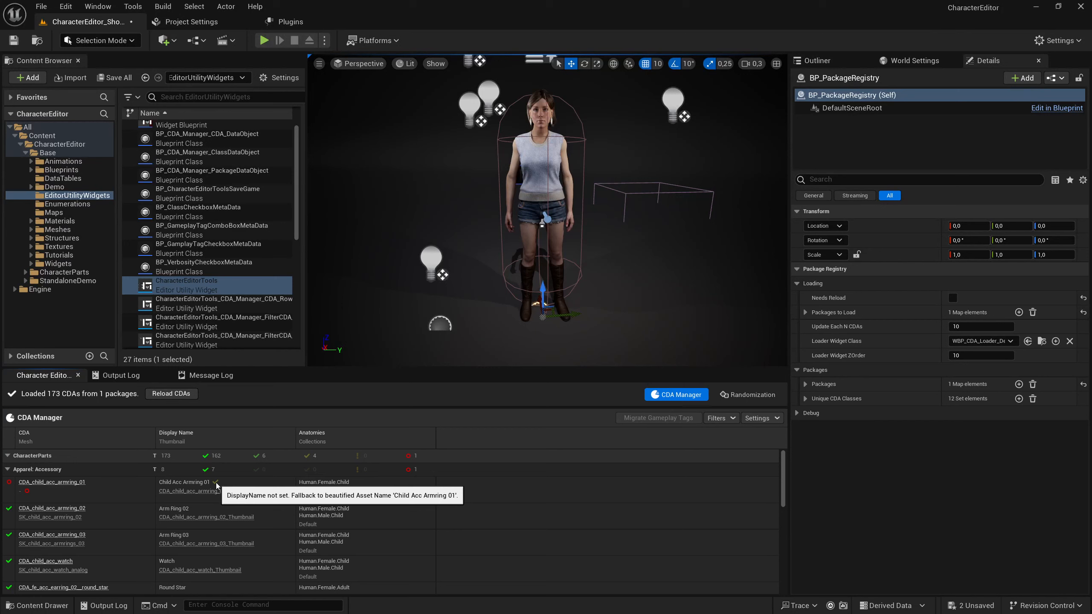
mouse_move(27, 490)
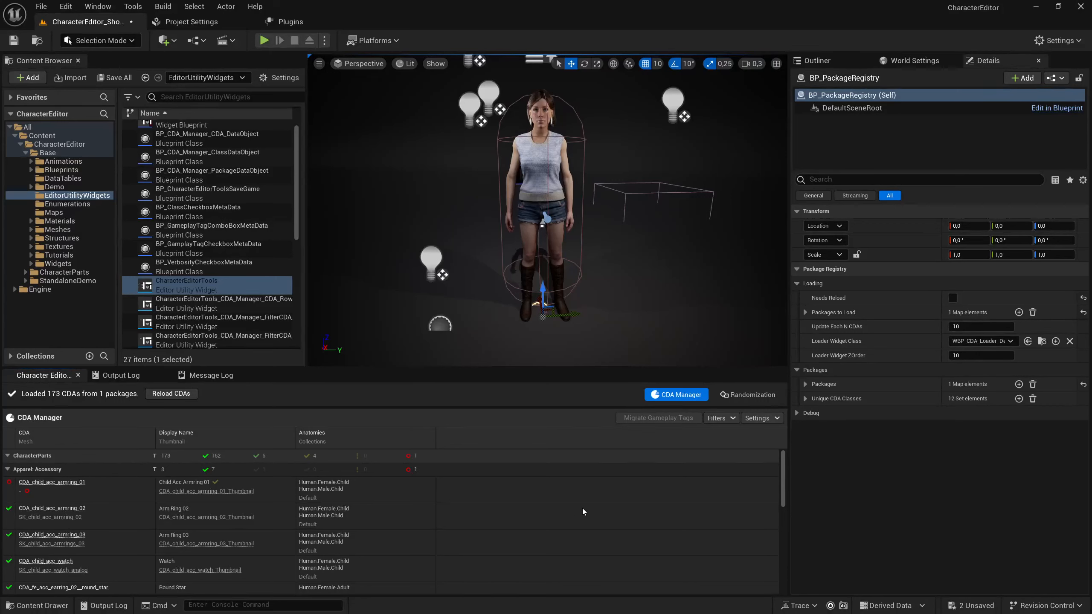
Filter out the Accessory, Feet and Glasses CDA classes, and the whole Apparel group, from the CDA Manager.
click(726, 422)
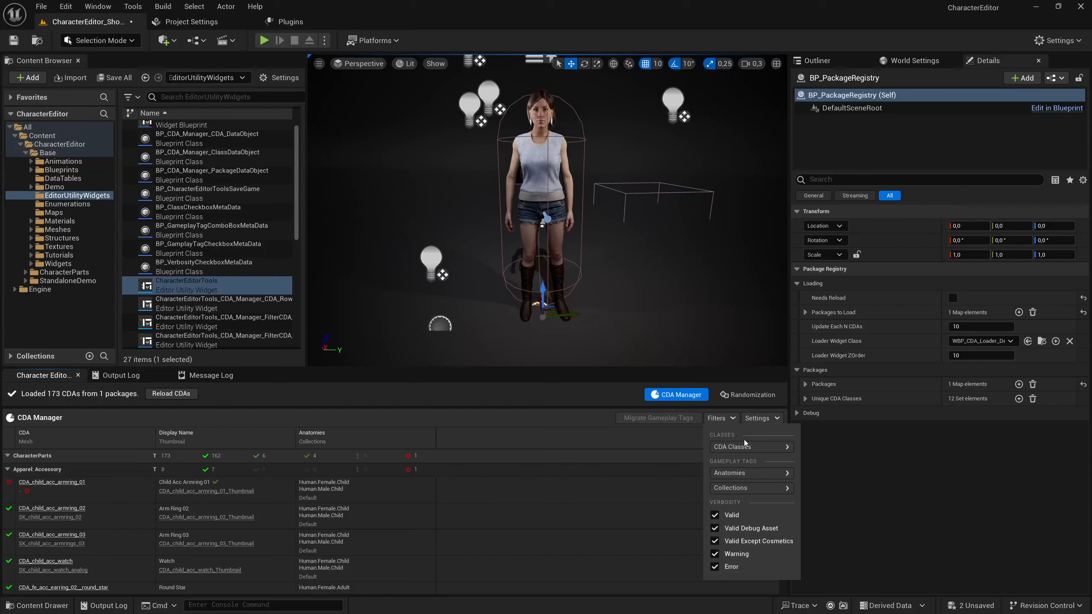
mouse_move(751, 447)
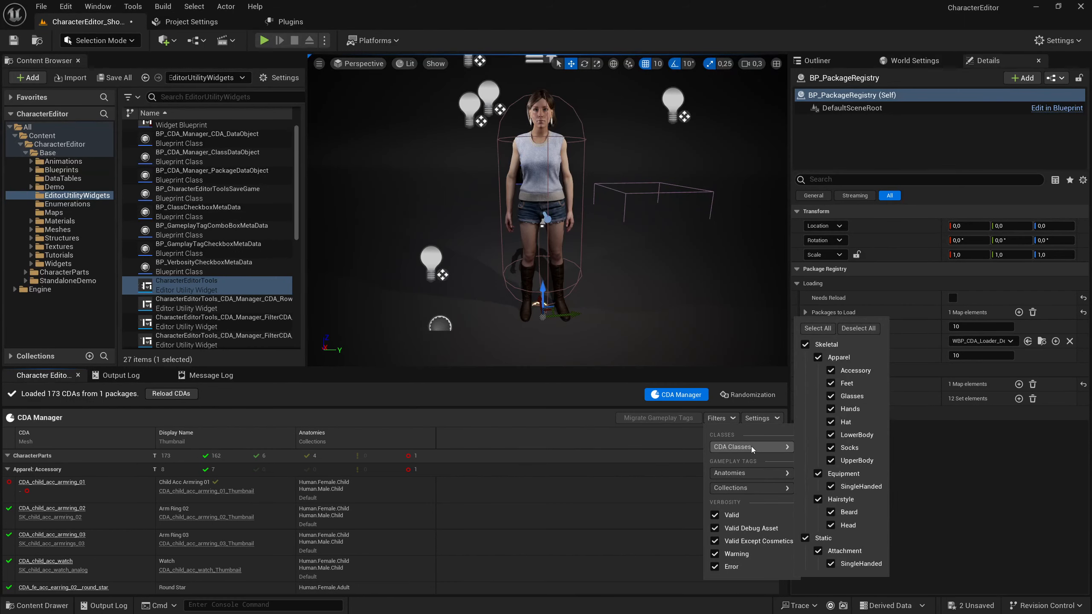
click(831, 370)
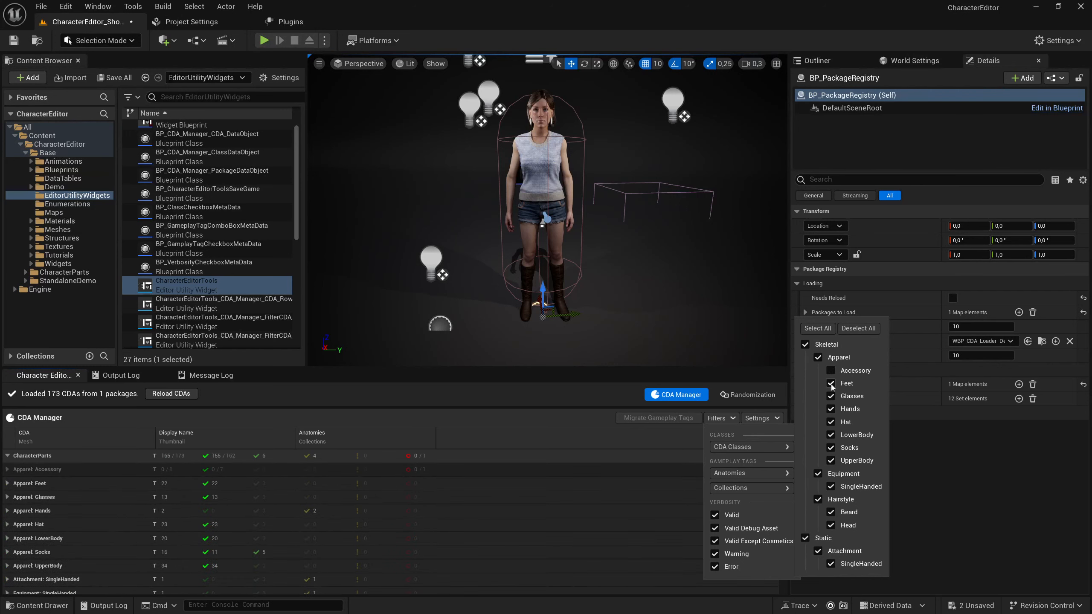
click(831, 383)
click(831, 396)
click(818, 357)
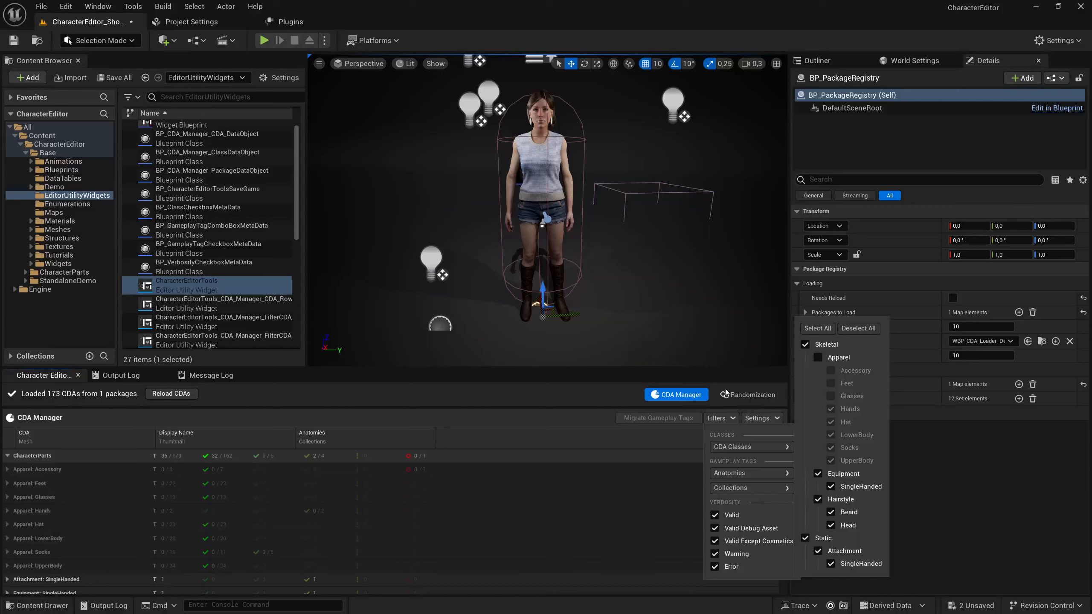
Look through the Anatomies and Collections gameplay tag options in the CDA Manager filters.
click(766, 446)
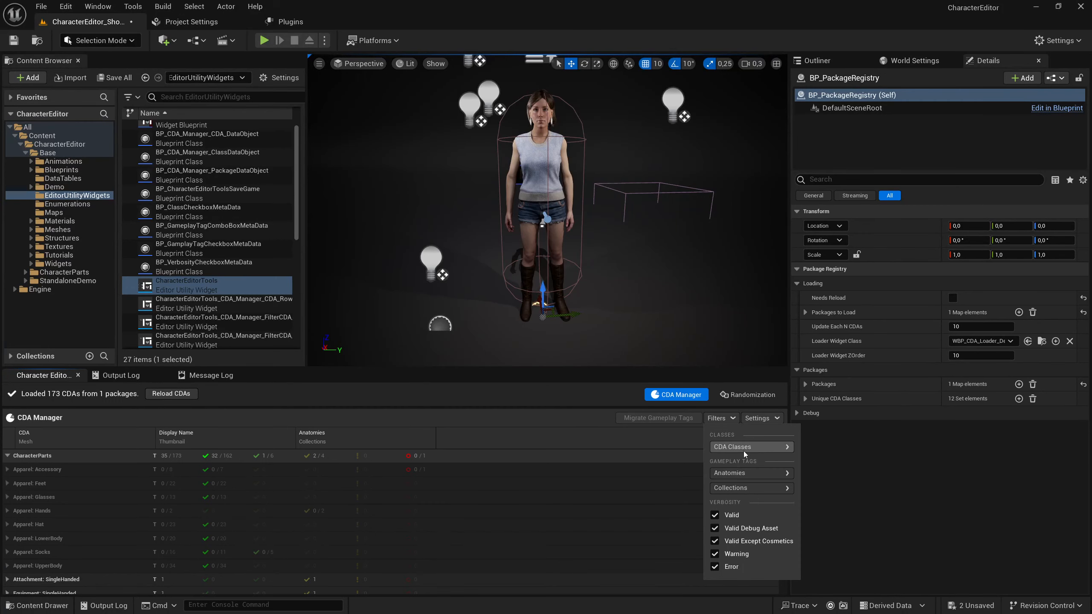
click(748, 474)
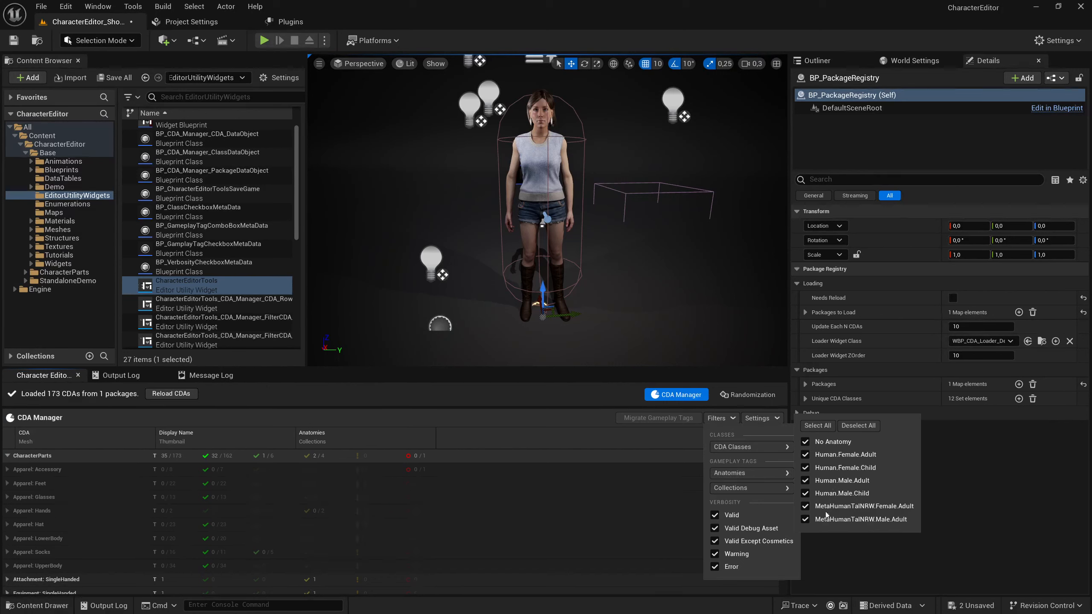
click(746, 492)
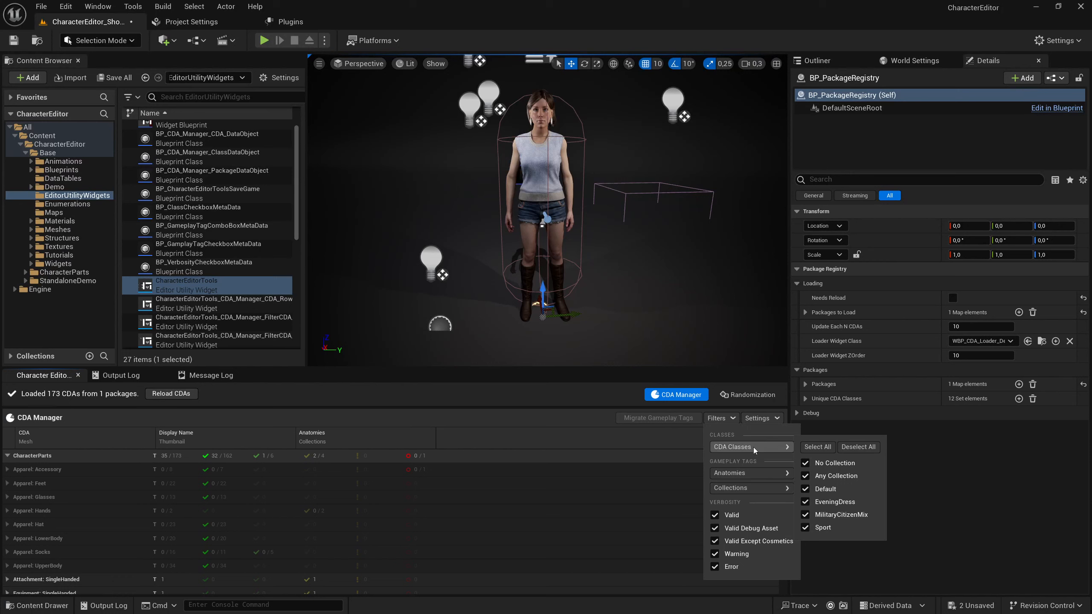
Re-enable the Apparel group with its Accessory, Feet and Glasses classes in the CDA class filter.
mouse_move(767, 446)
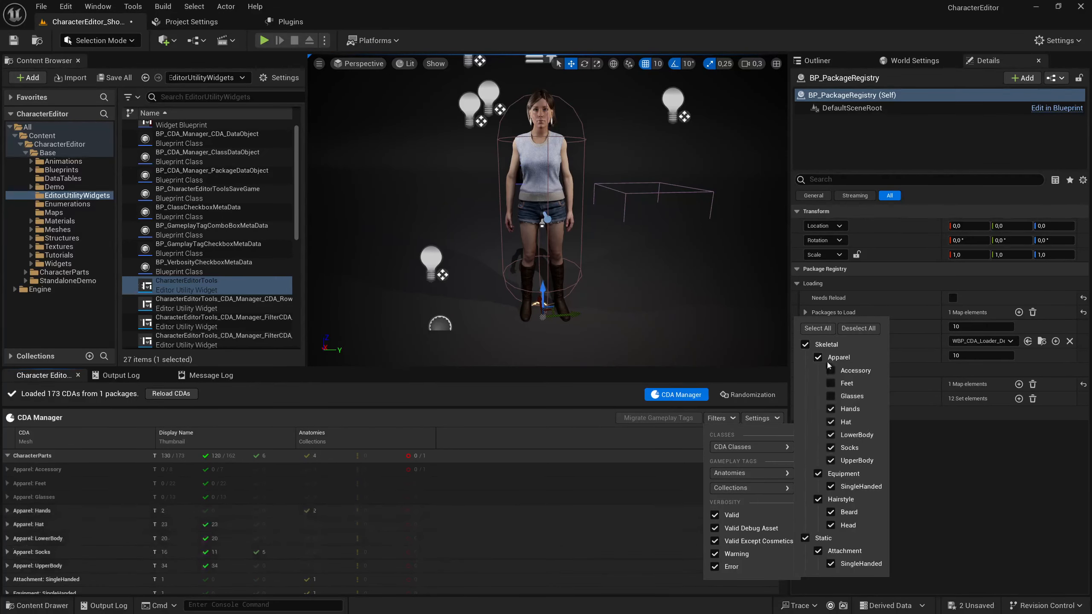
click(831, 370)
click(830, 396)
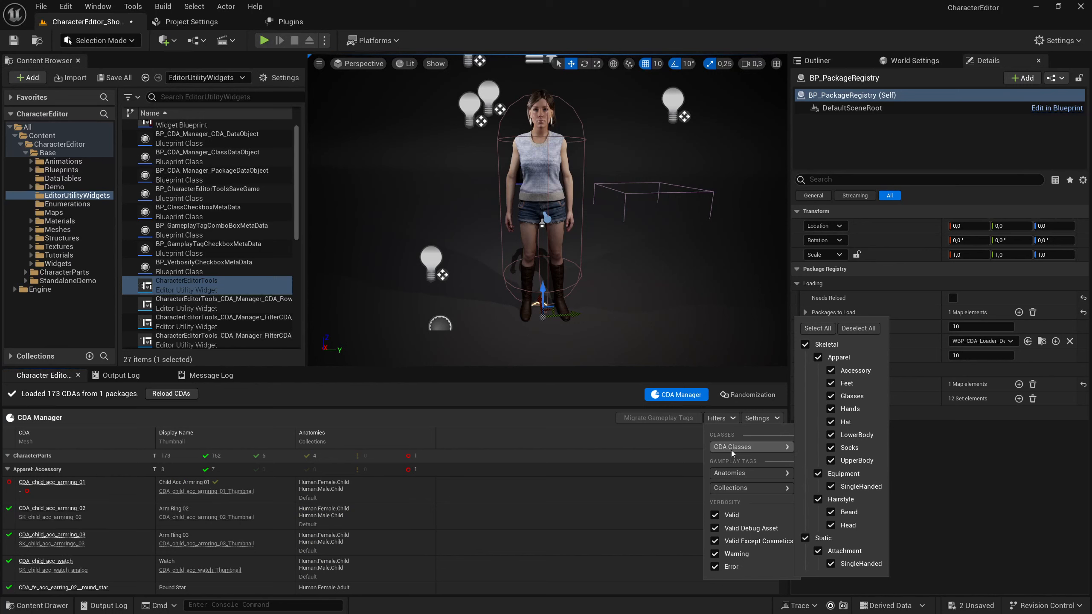
click(748, 449)
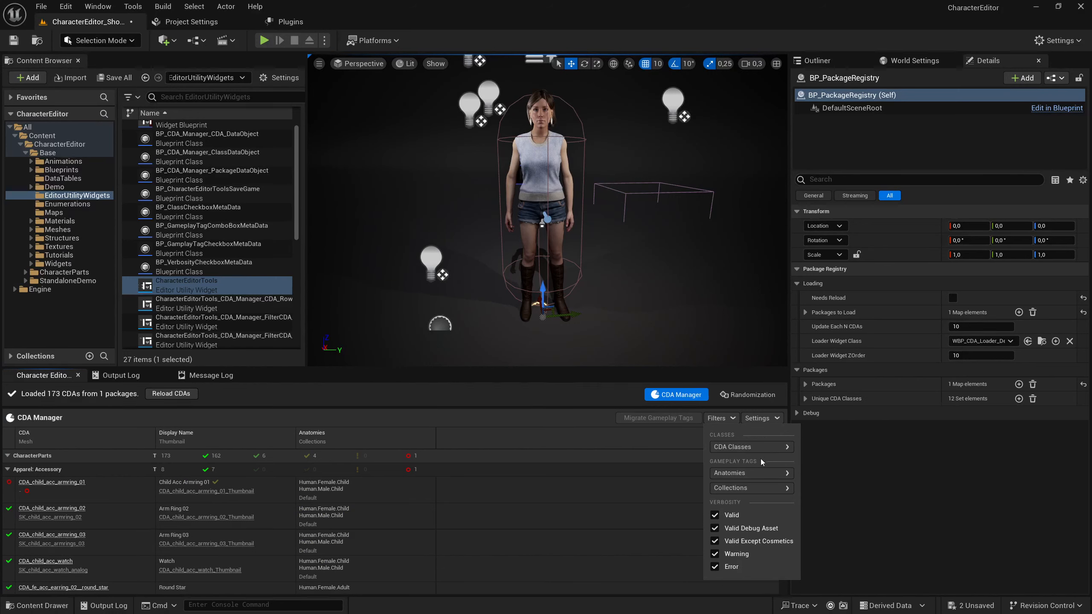
Exclude the Valid, Valid Debug Asset and Valid Except Cosmetics verbosity levels, leaving only Warning and Error enabled.
click(715, 516)
click(715, 528)
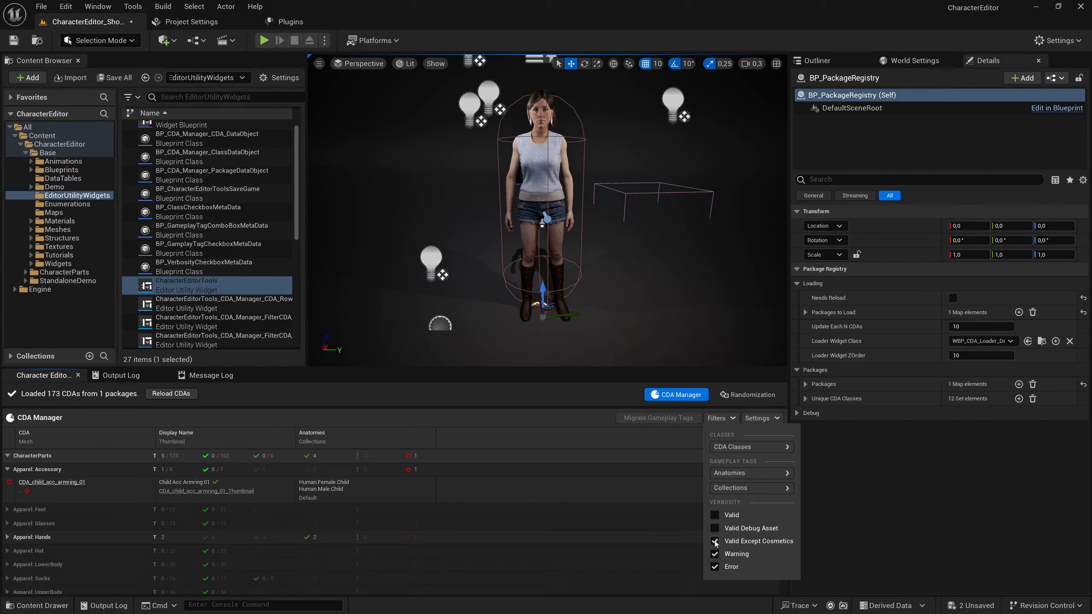
click(715, 541)
click(669, 444)
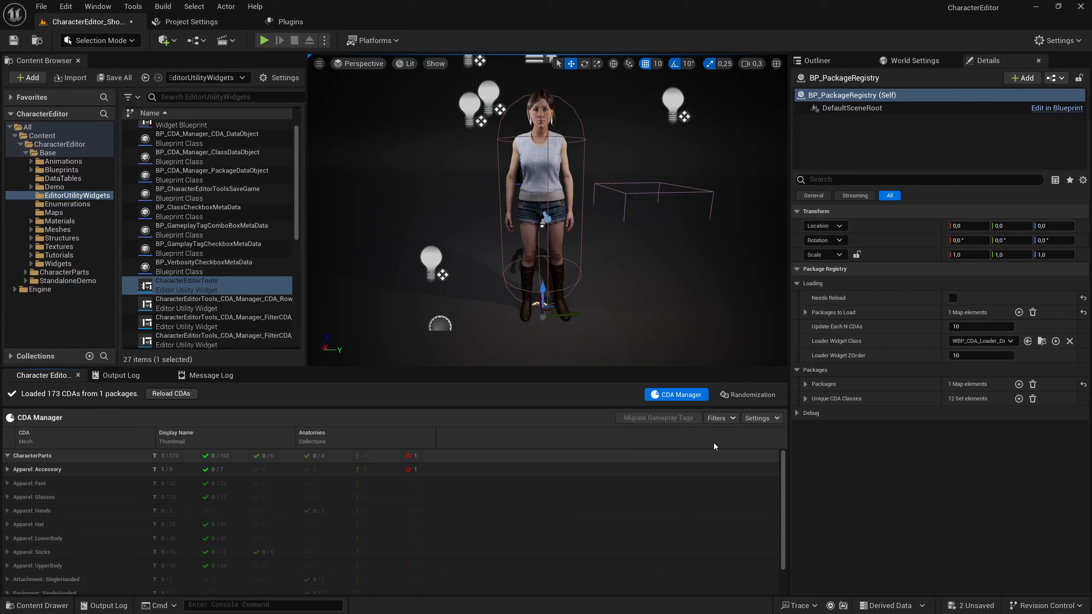
Disable display name and thumbnail cosmetics validation, hide empty packages and classes, and expand the Apparel: Accessory class.
click(765, 420)
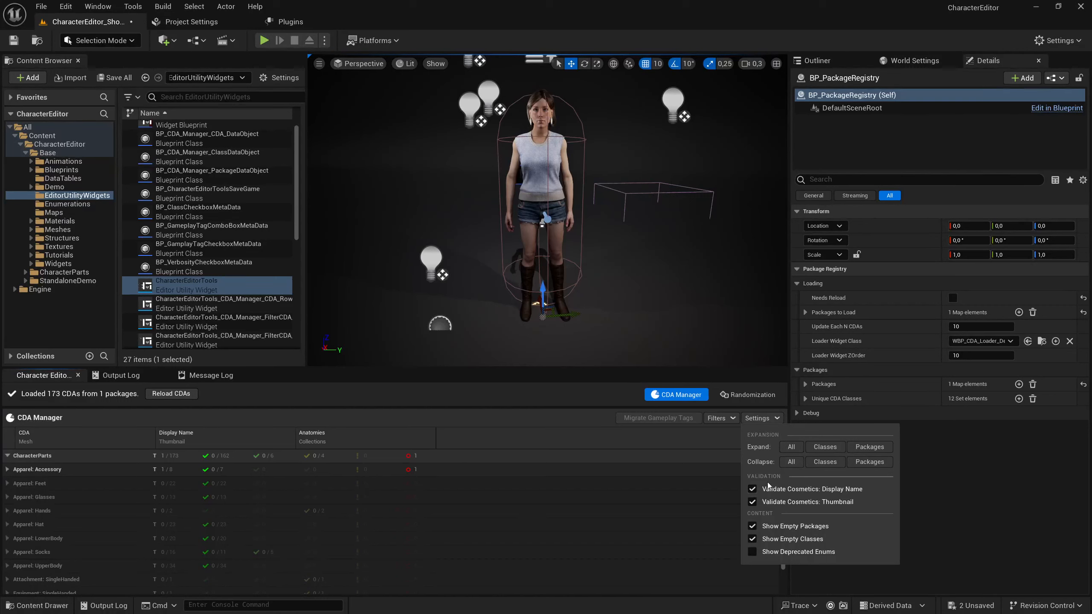
click(762, 500)
click(776, 540)
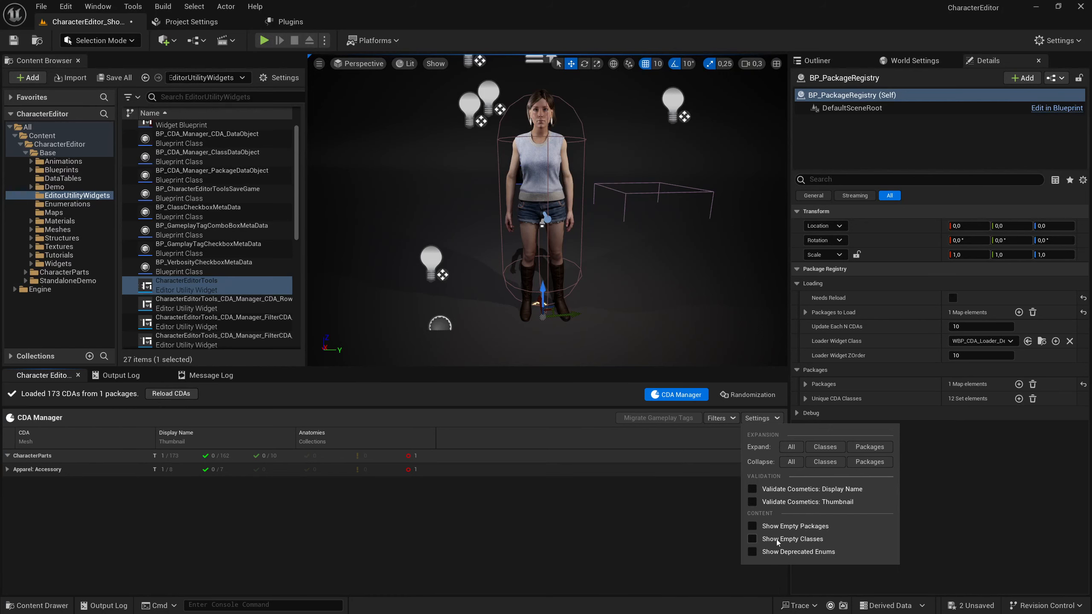
double_click(48, 468)
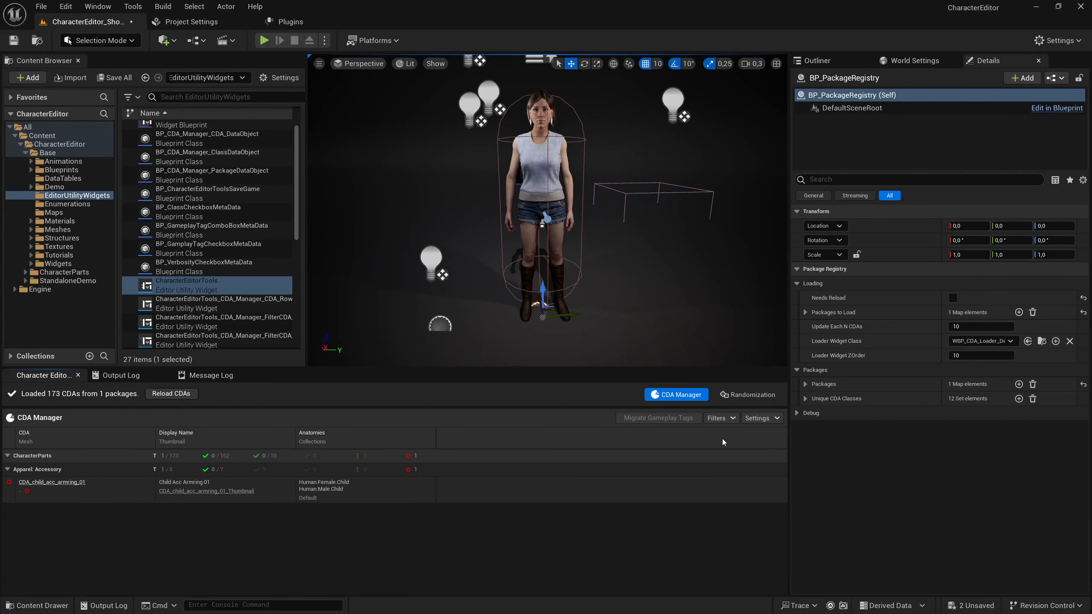
Show the deprecated enums in the CDA Manager for comparison with the gameplay tags, and hide them again.
click(758, 418)
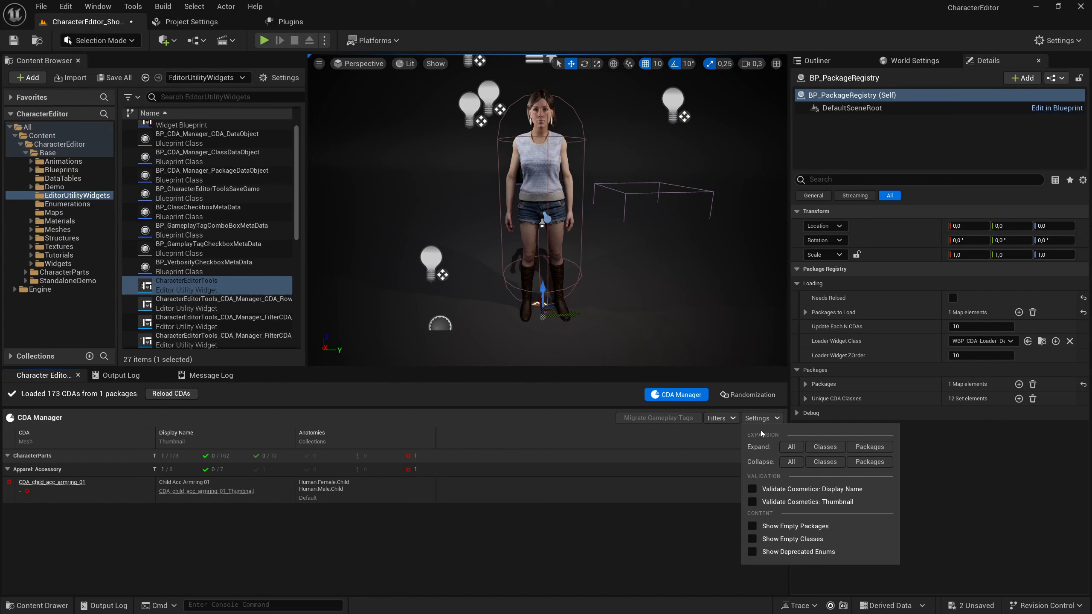
click(775, 552)
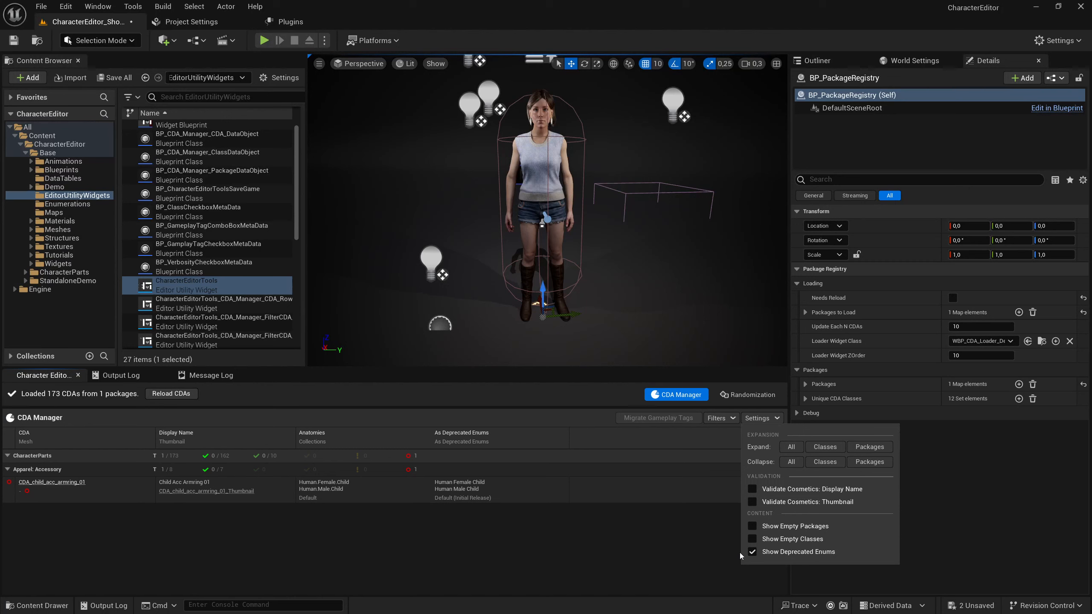
click(670, 532)
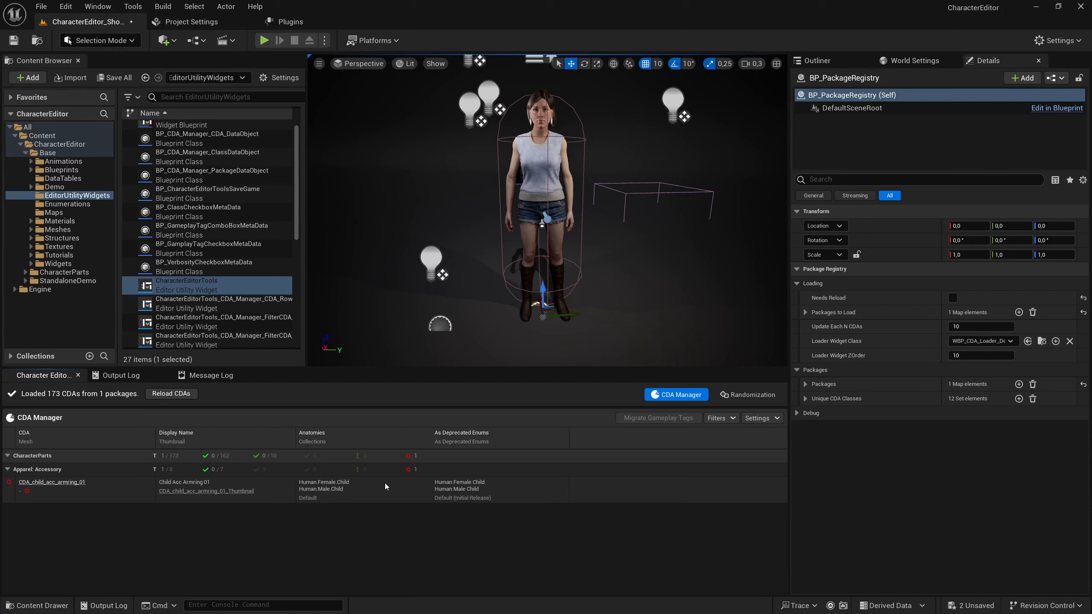
click(757, 419)
click(758, 552)
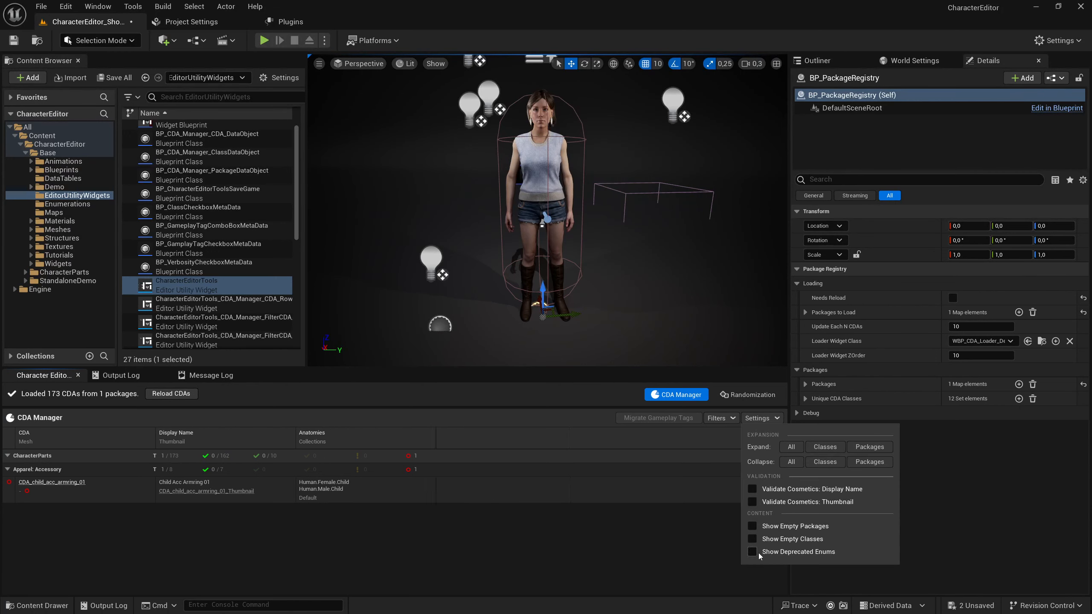
click(637, 559)
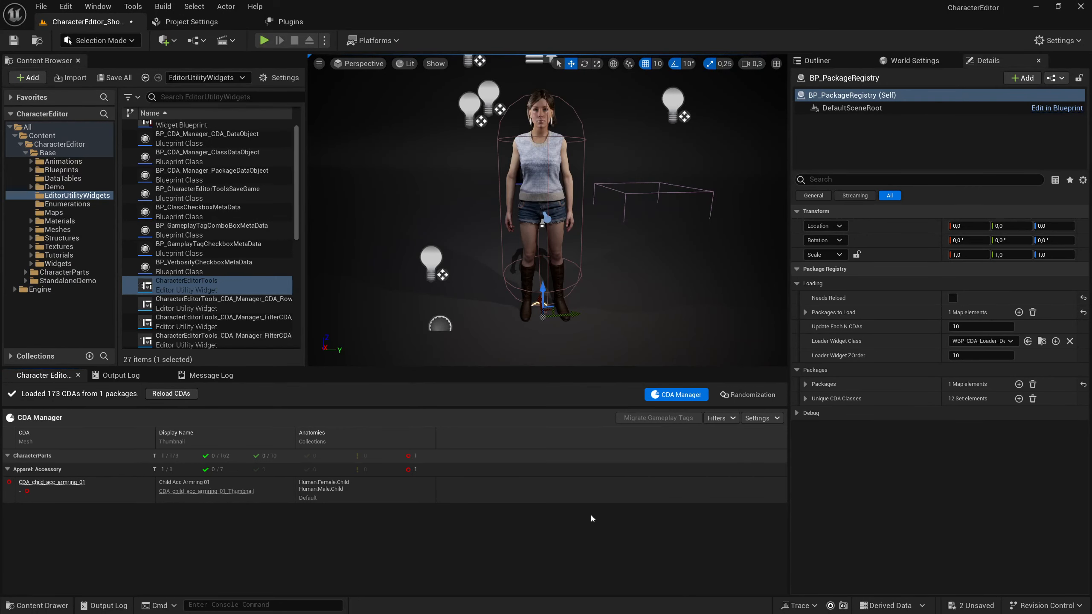
Switch to the Randomization tool and select BP_Character_ALREADY_PLACED_IN_LEVEL for editing with the Human Female Adult anatomy.
click(732, 396)
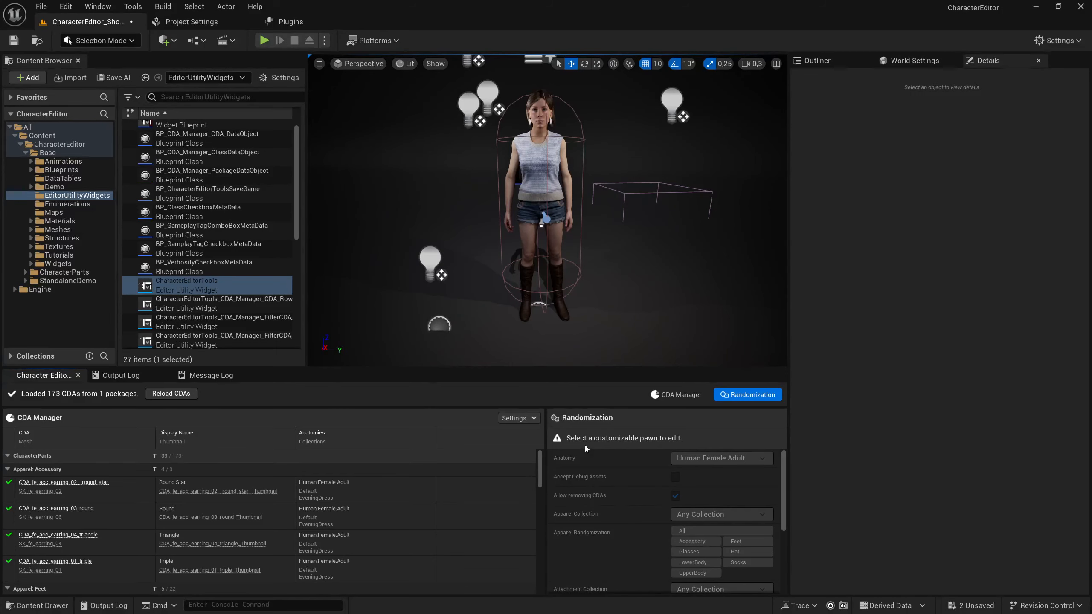
click(535, 165)
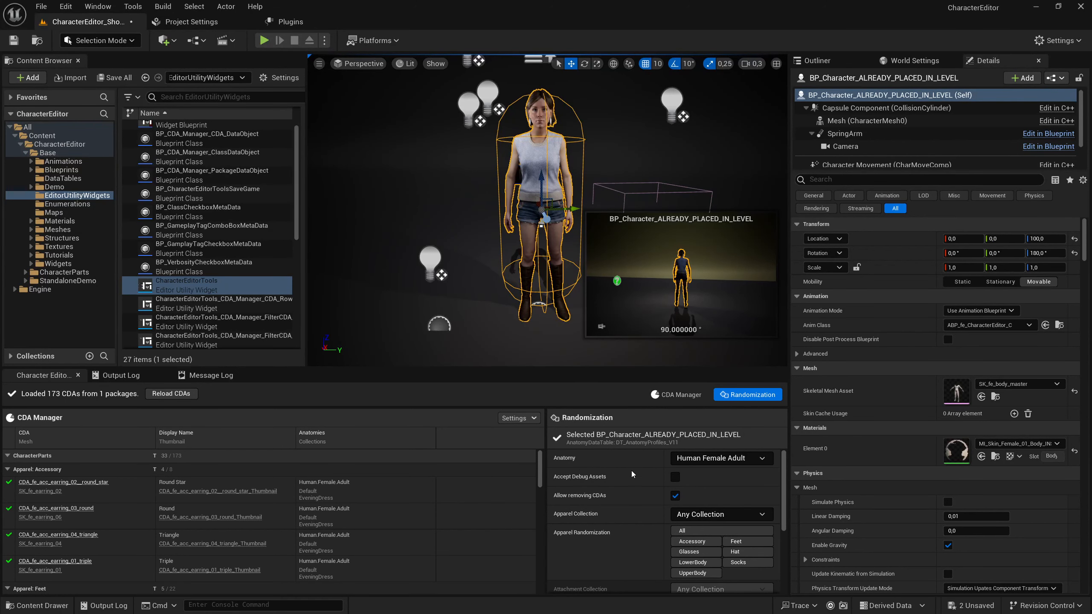
click(708, 460)
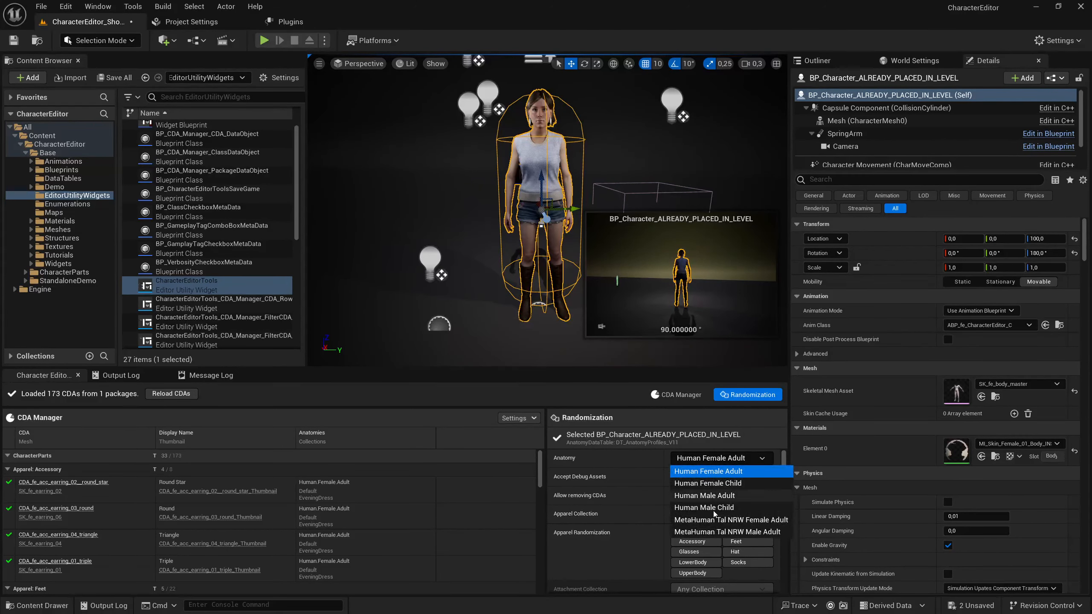
click(700, 471)
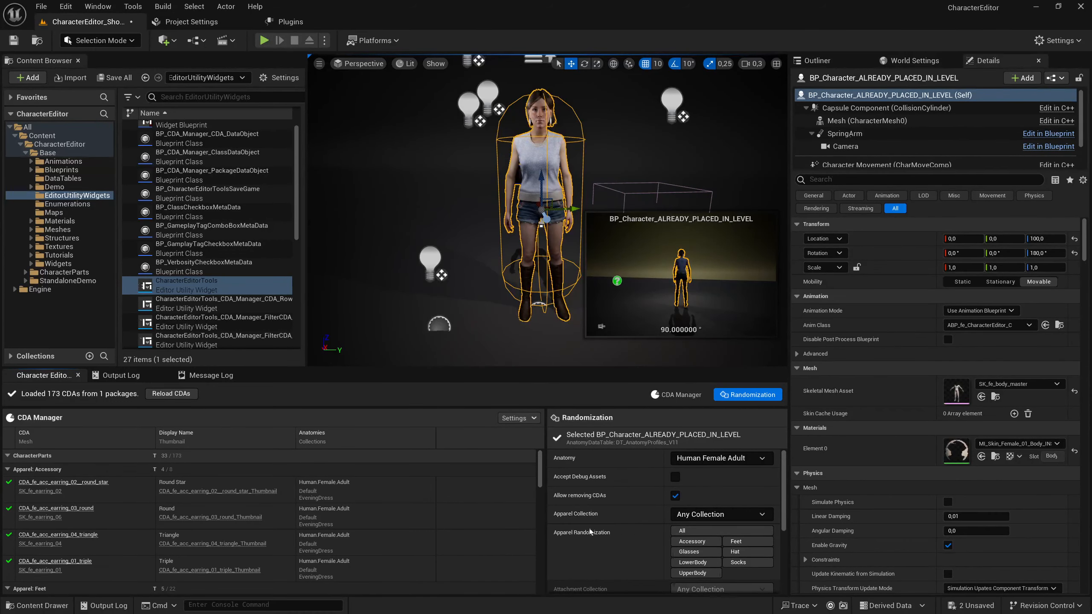
Limit the apparel collection to Sport, and set it back to Any Collection.
click(690, 517)
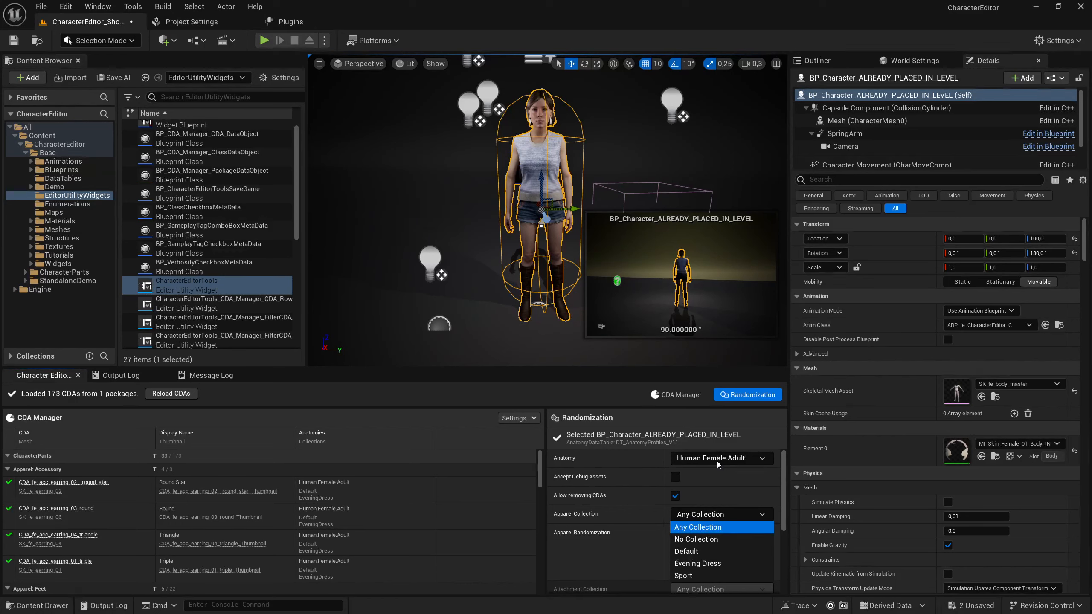
click(683, 575)
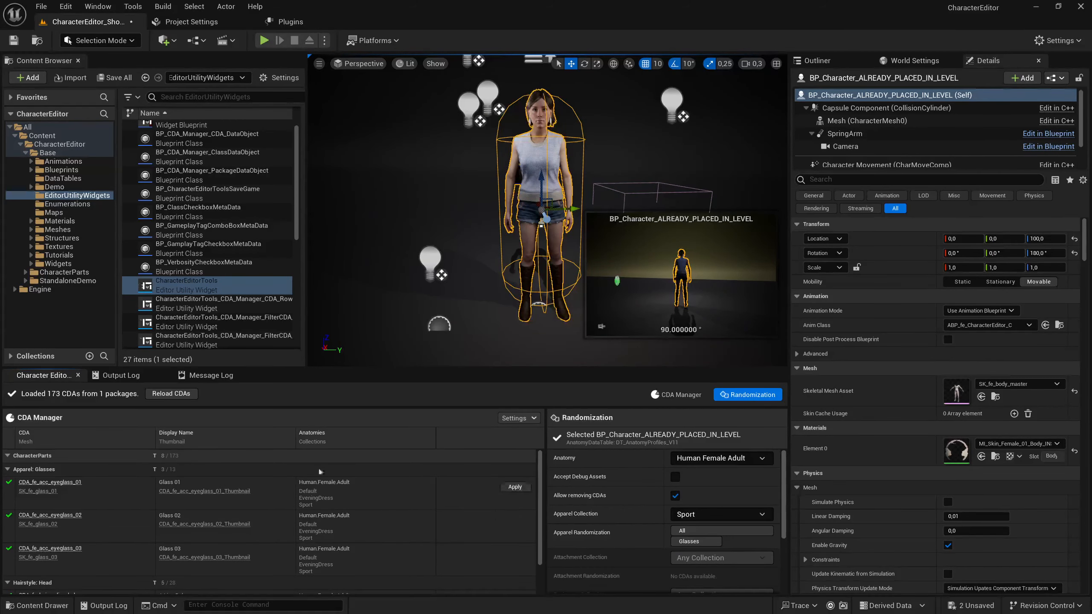
click(722, 515)
click(693, 532)
Expand the Apparel: UpperBody class and apply Longsleeve, Shirt V Neck, Tanktop Sweater and Shirt in turn to the character.
click(8, 552)
scroll(215, 525, down, 4)
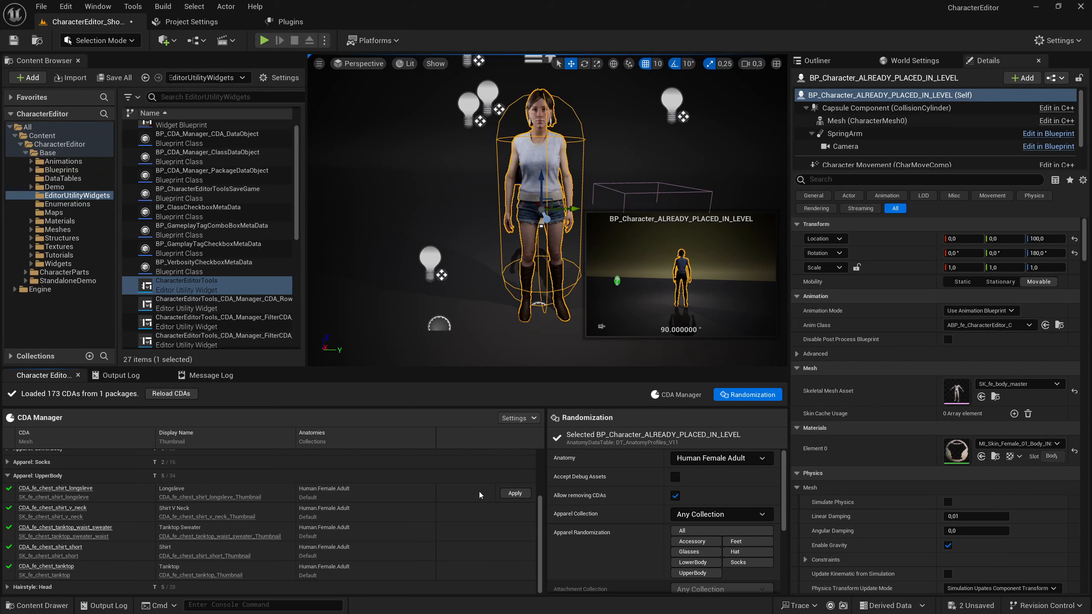
click(506, 495)
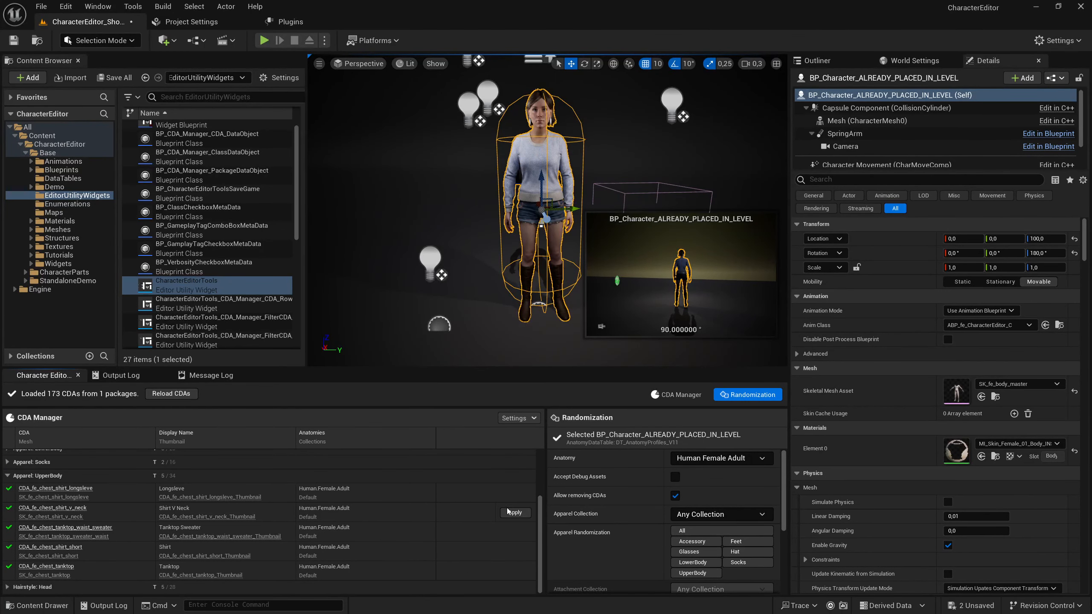
click(506, 515)
click(506, 535)
click(508, 553)
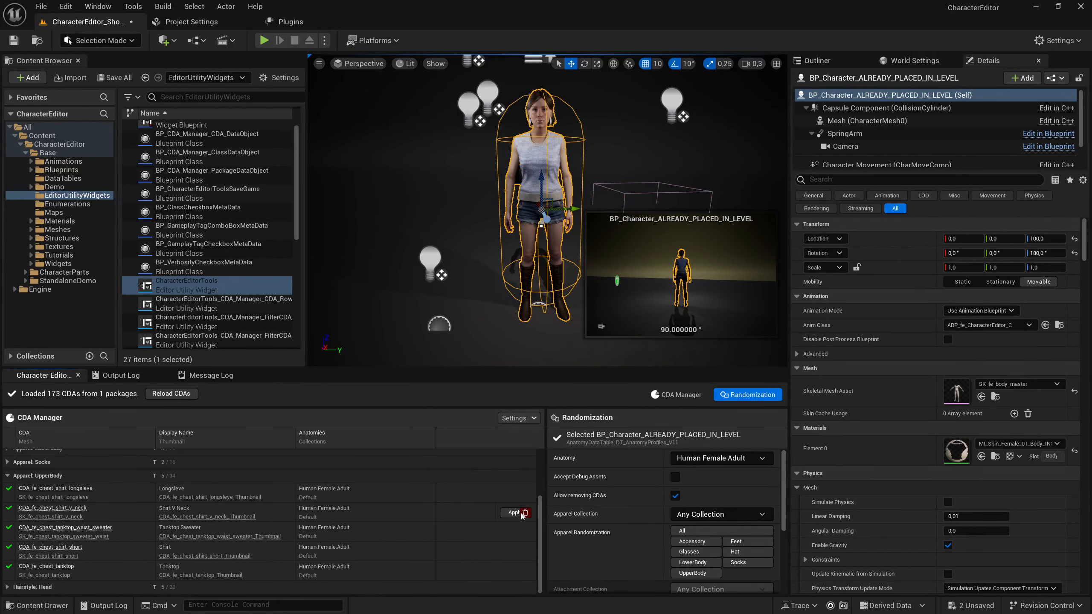
Remove the character's upper-body apparel and apply the Tanktop Sweater.
click(526, 512)
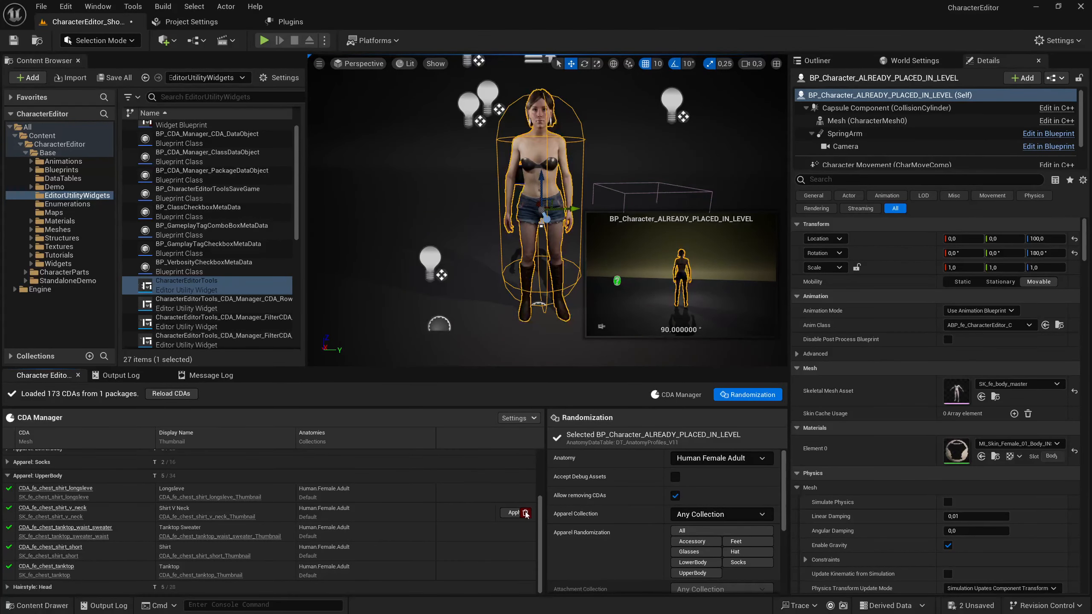
click(520, 532)
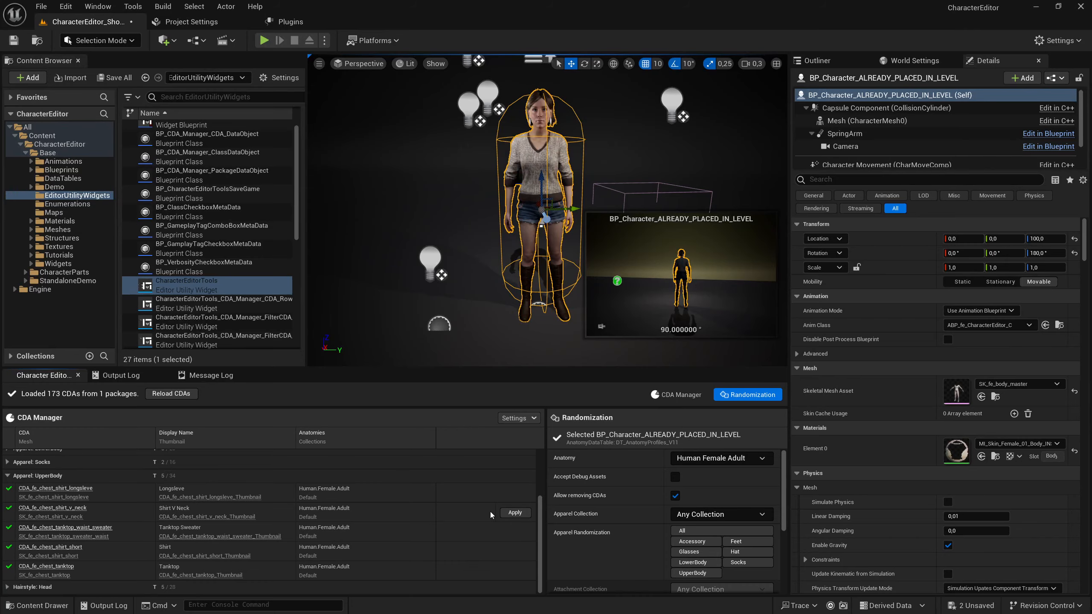